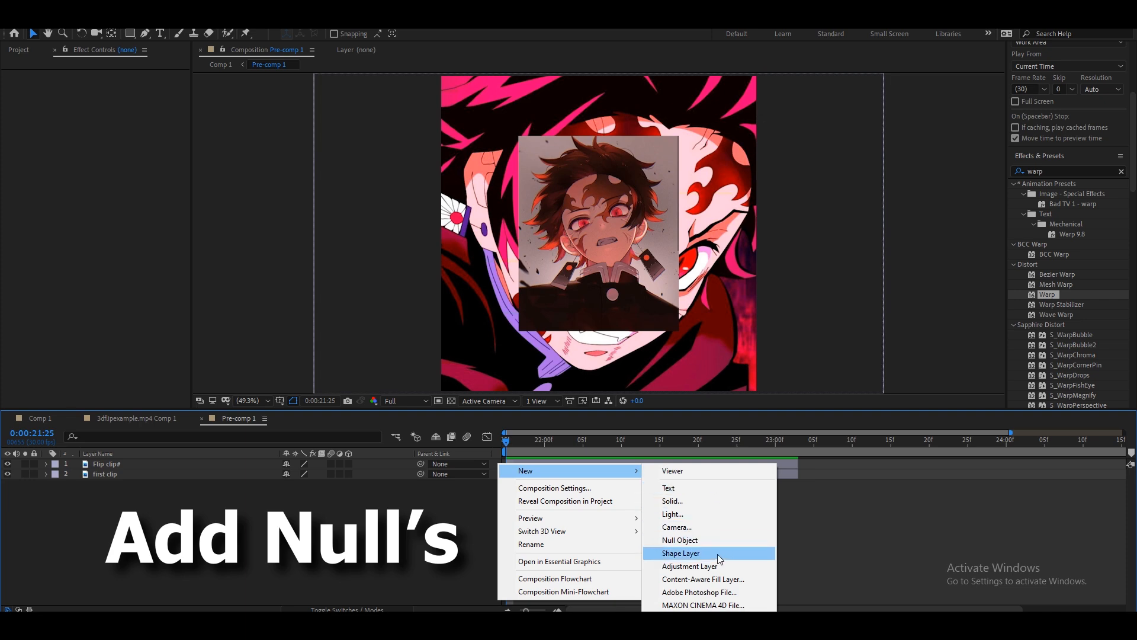
Step: Add a null object above the clips and trim its end to 0:00:23:03, where the clips end
click(706, 546)
click(799, 447)
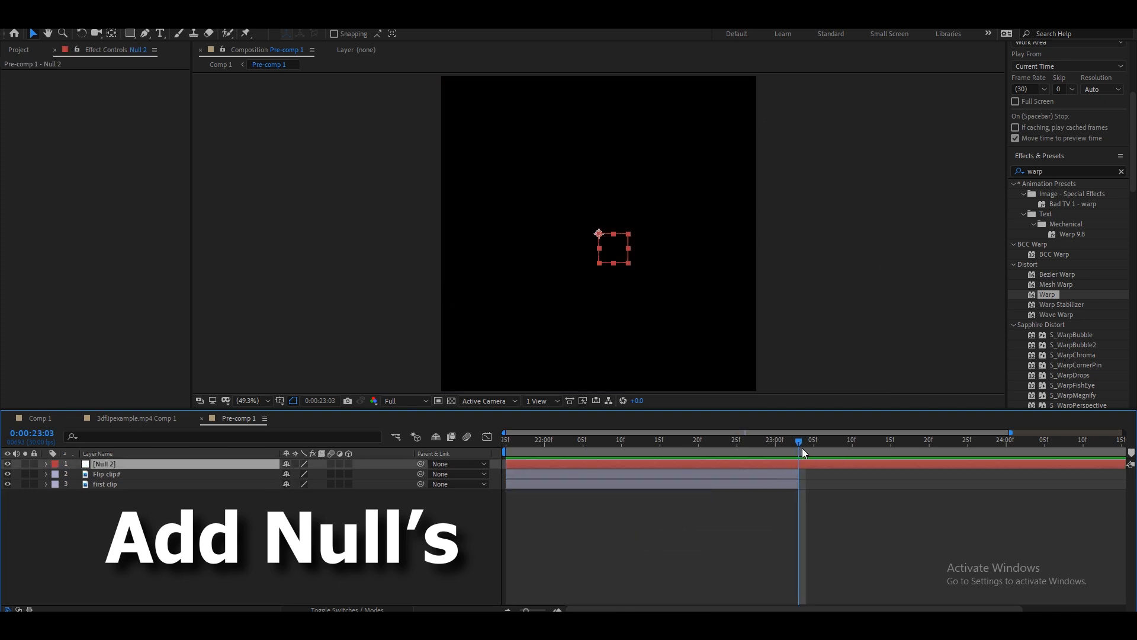
key(ctrl+shift+d)
key(Delete)
Step: Duplicate the trimmed null three times to make a stack of four nulls
click(591, 448)
click(577, 463)
key(ctrl+d)
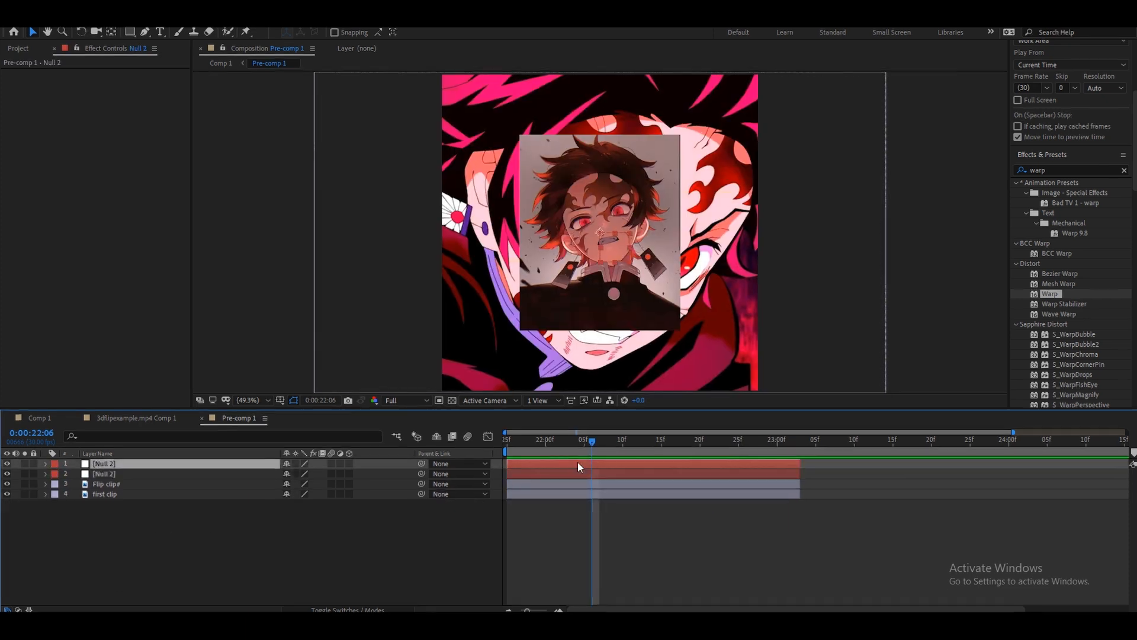
key(ctrl+d)
key(ctrl+d)
Step: Enable motion blur for Flip clip and first clip, and make Flip clip a 3D layer
click(584, 552)
click(559, 426)
click(574, 499)
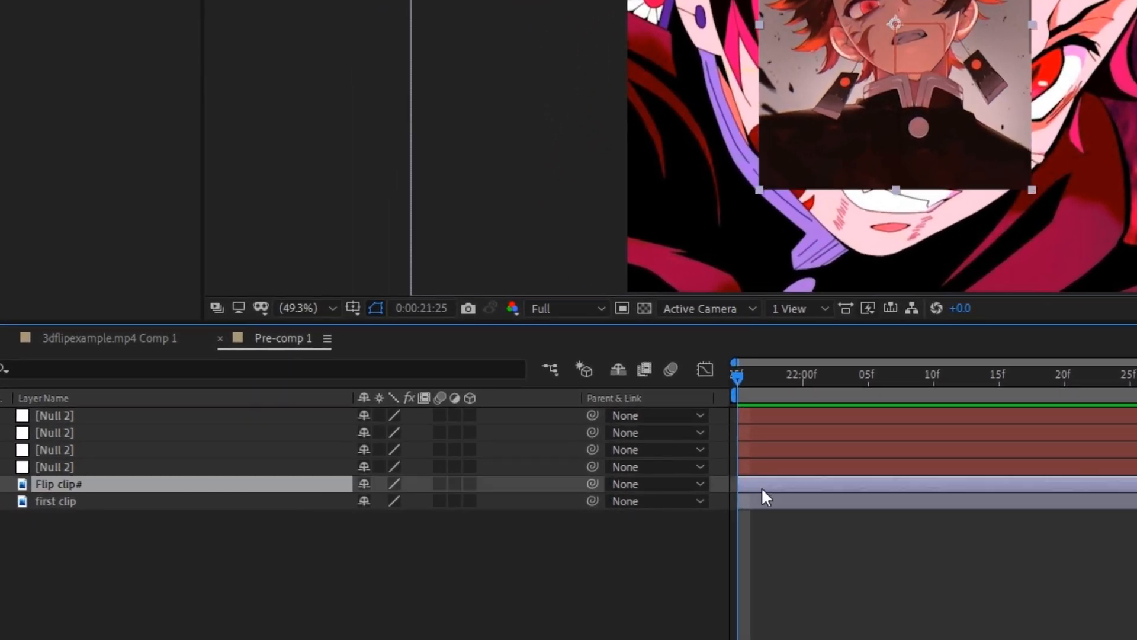
shift+click(561, 512)
click(439, 501)
click(439, 523)
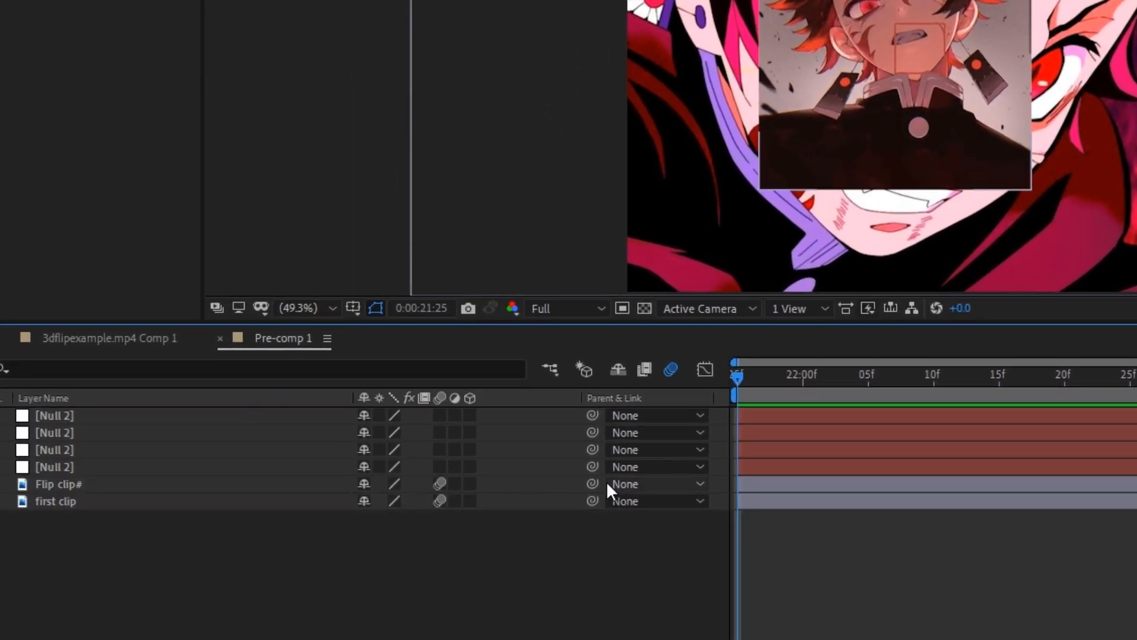
click(207, 484)
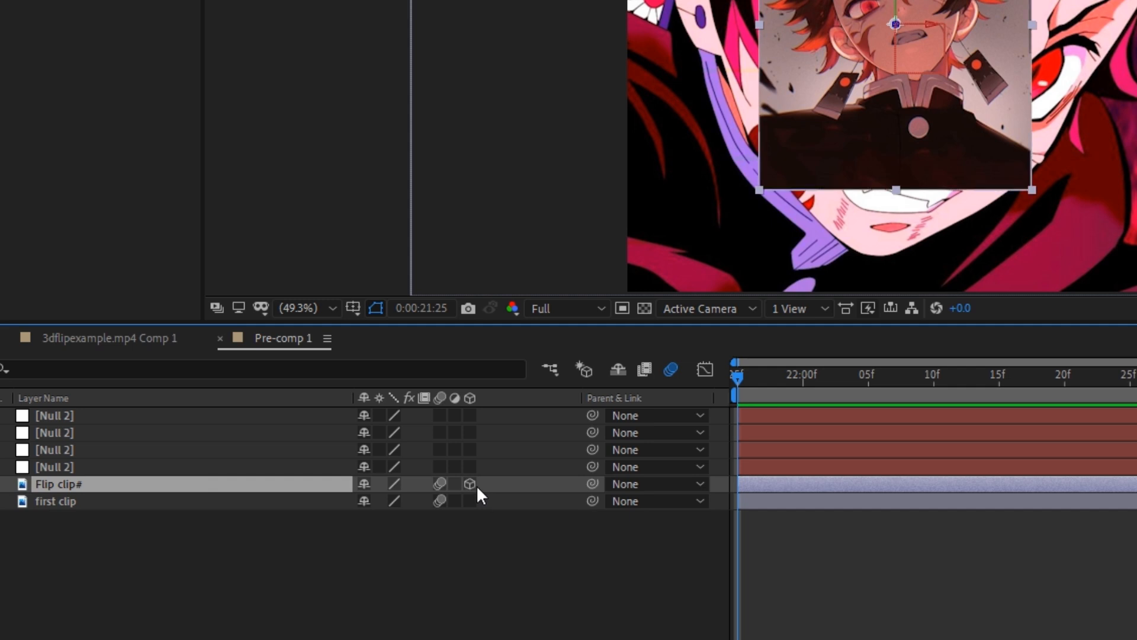
Step: Parent both clips to the fourth null and chain each null to the one directly above it
shift+click(520, 501)
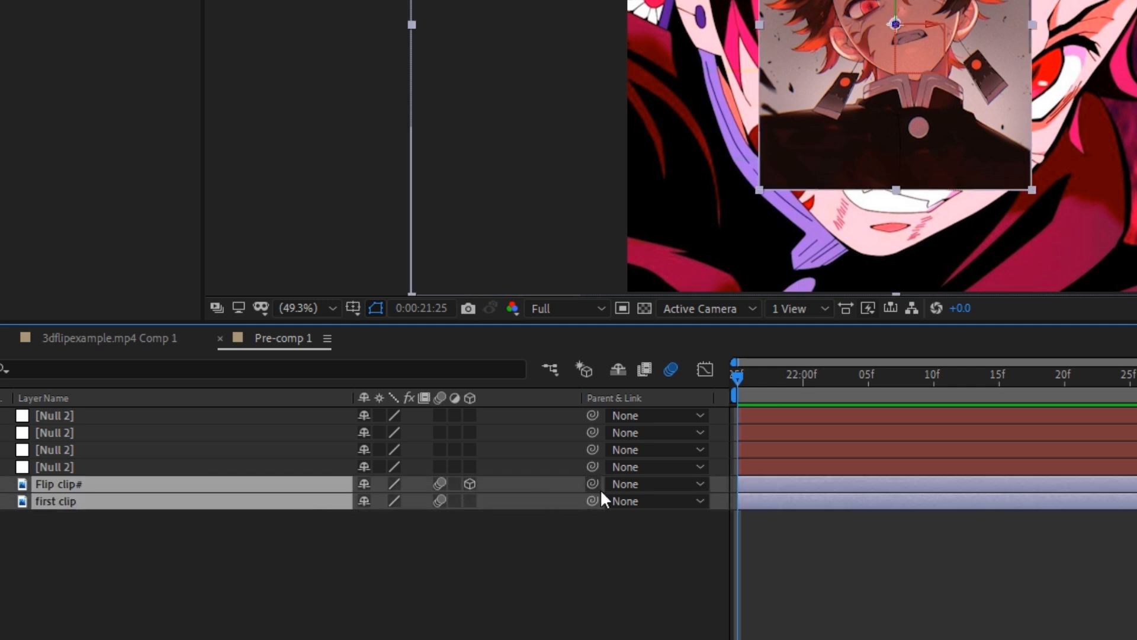
drag(592, 484, 758, 449)
drag(592, 450, 732, 419)
click(699, 546)
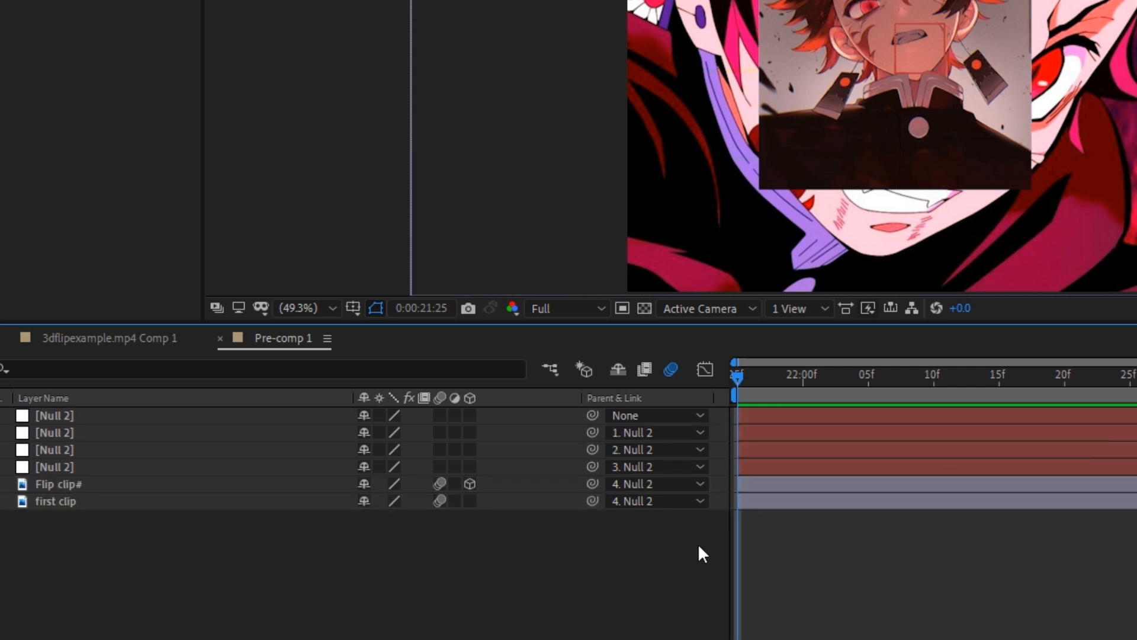
Step: Add a Scale keyframe of 100% to the fourth null at 0:00:21:25
click(752, 470)
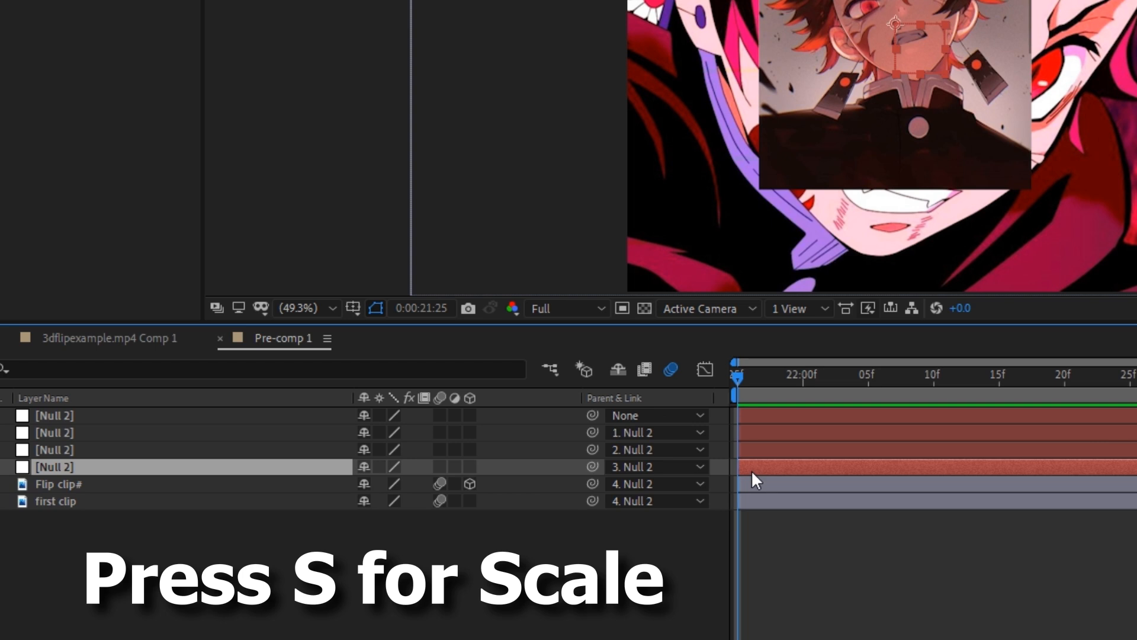
key(s)
click(6, 485)
Step: Play the composition from its start and place timeline markers 1 and 2 at about 0:00:22:08 and 0:00:22:20
click(718, 444)
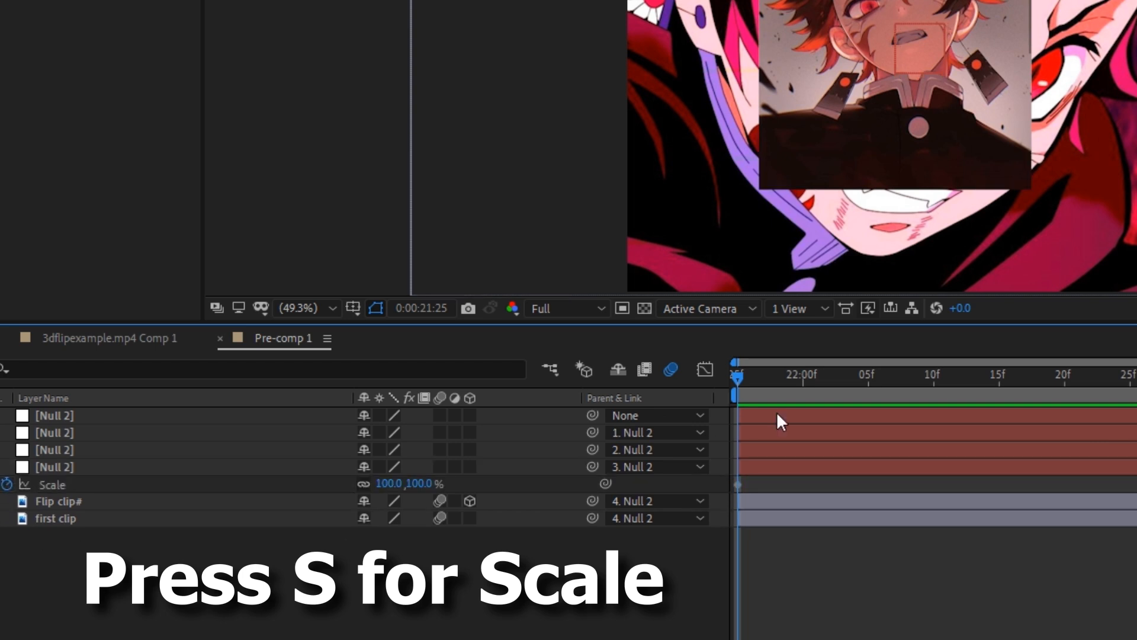
drag(754, 402, 738, 405)
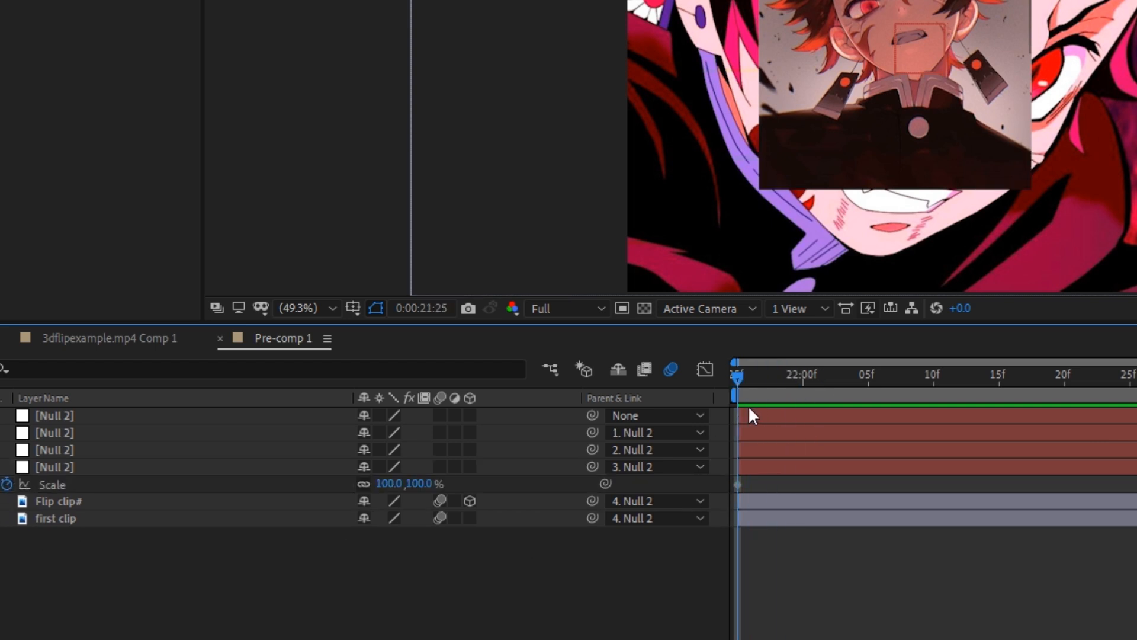
key(space)
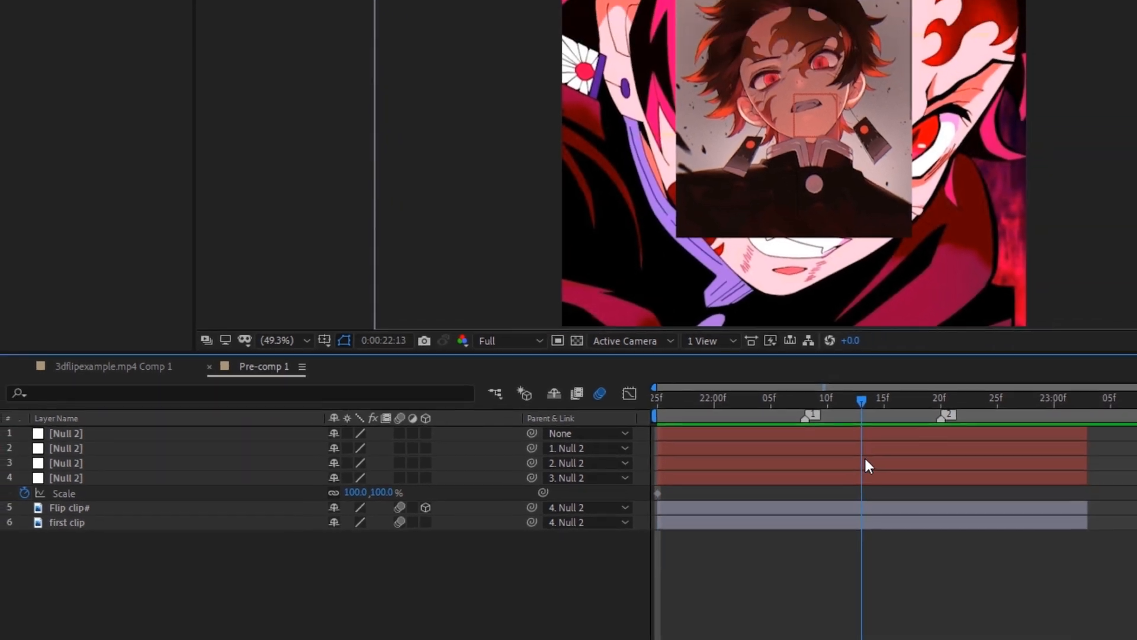
Step: Animate the fourth null's Scale from 800% at 0:00:21:25 to 100% at about 0:00:22:14, with Easy Ease on both keyframes
drag(866, 457, 870, 457)
click(2, 493)
drag(874, 400, 616, 418)
click(438, 547)
text(800)
key(Return)
drag(882, 493, 610, 508)
key(F9)
click(486, 576)
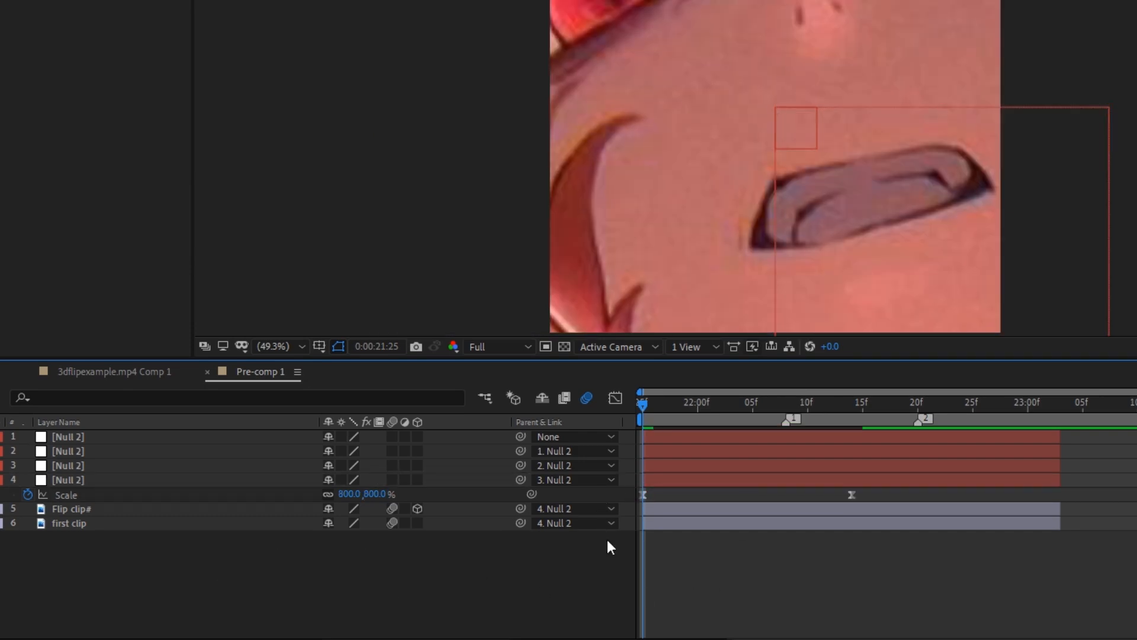
Step: Reshape the fourth null's Scale curve in the Graph Editor into a steep initial drop with a long, gradual finish
click(240, 494)
click(586, 397)
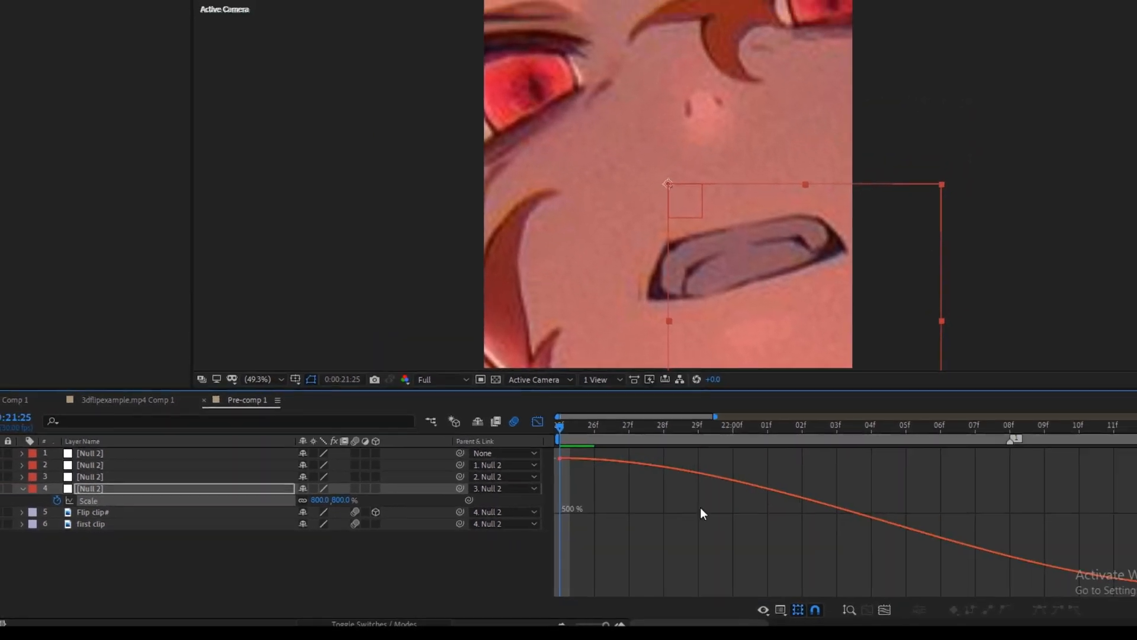
drag(705, 472, 520, 610)
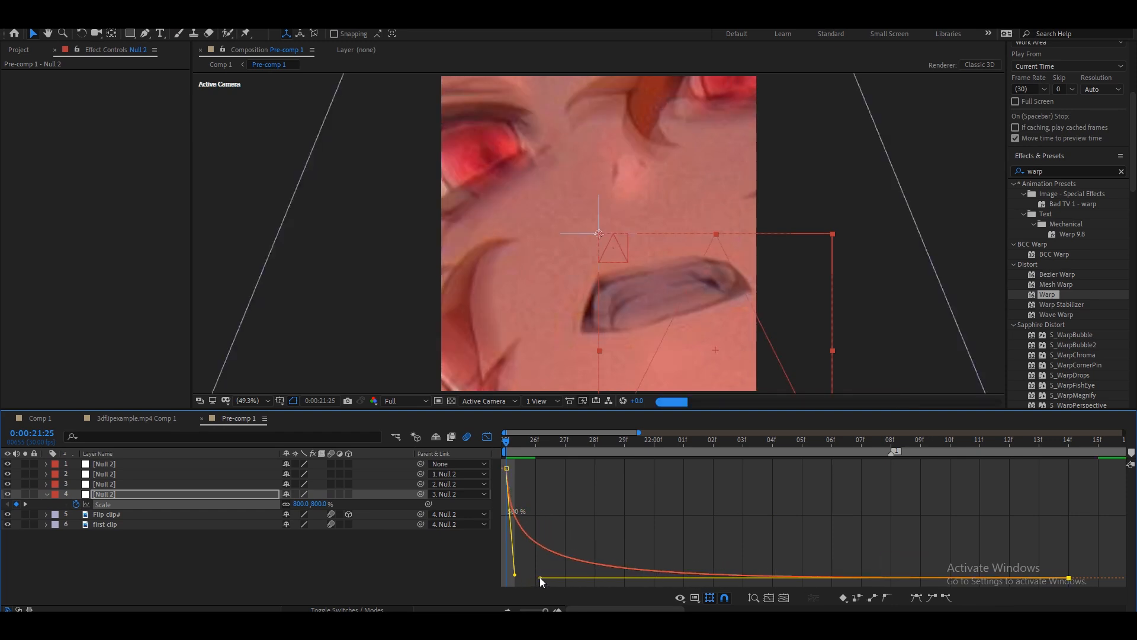
click(487, 437)
click(446, 567)
Step: Add a Scale keyframe of 0% on all axes to Flip clip at 0:00:22:04
drag(507, 452, 570, 491)
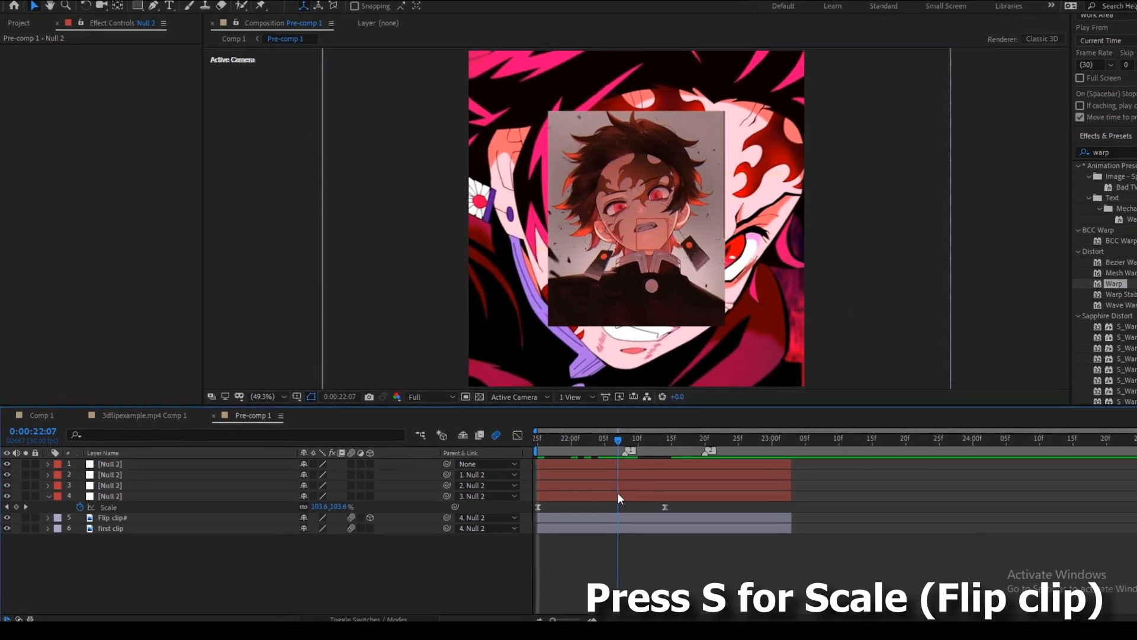
click(565, 516)
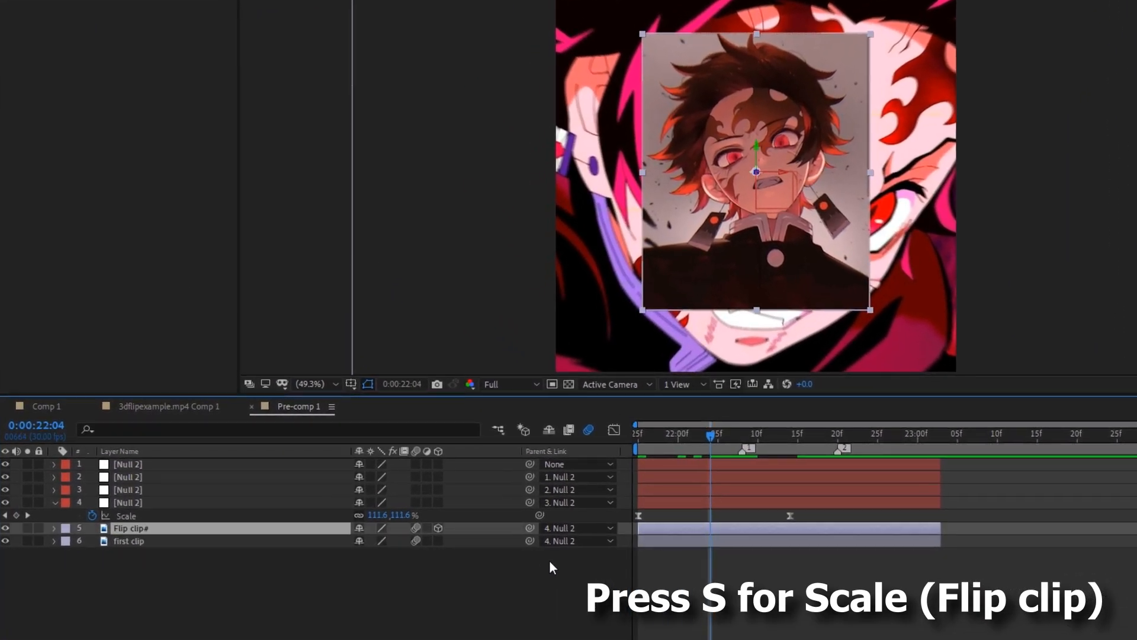
key(s)
click(375, 566)
click(92, 541)
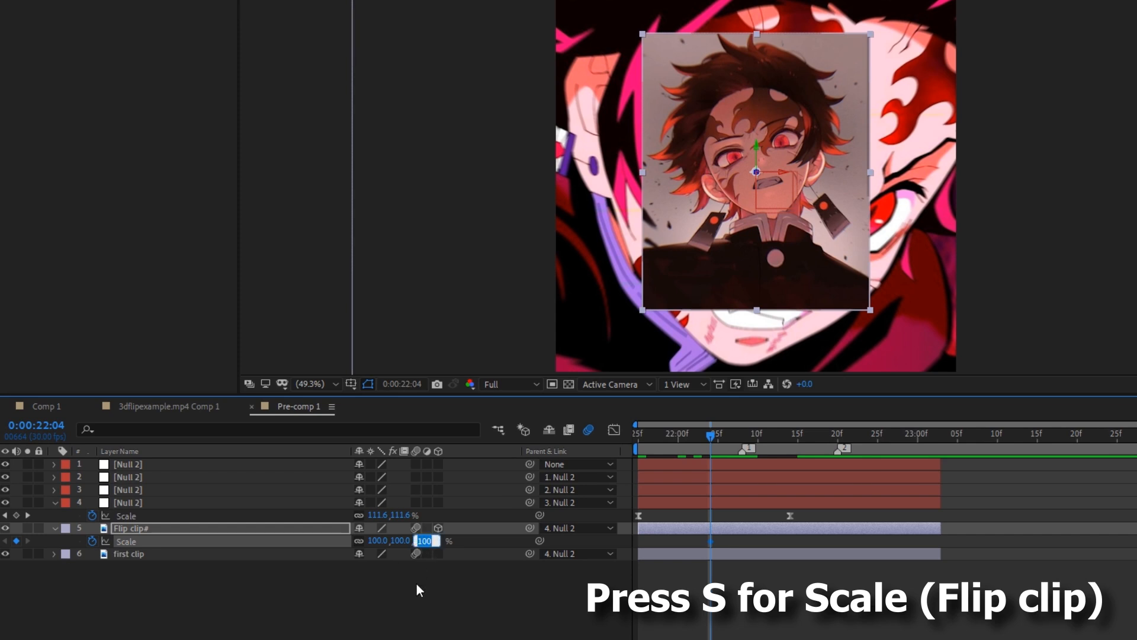
text(0)
key(Return)
Step: Set Flip clip's Scale to 105% at 0:00:22:22 and apply Easy Ease to both of its Scale keyframes
drag(731, 450, 854, 480)
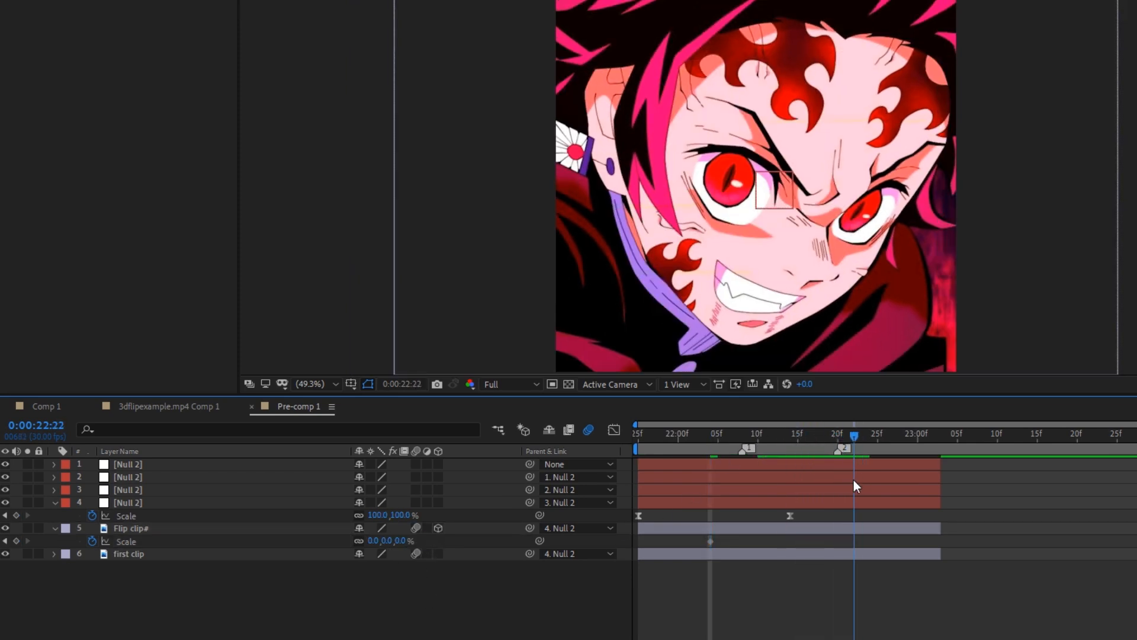
text(105)
key(Return)
drag(866, 539, 694, 556)
key(F9)
click(754, 582)
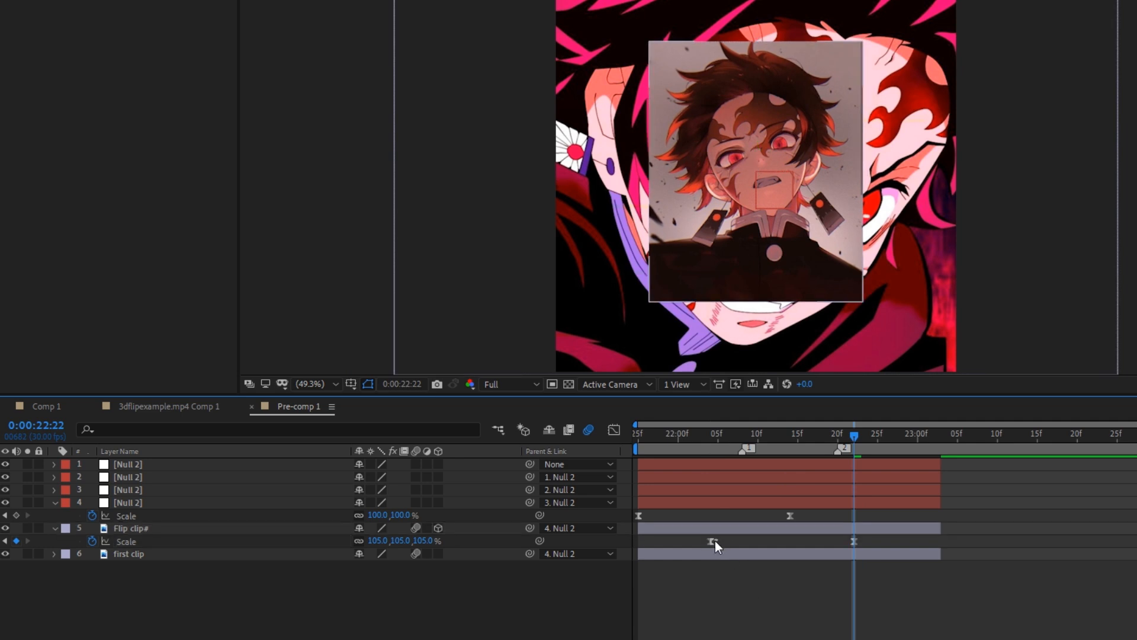
Step: Adjust Flip clip's Scale easing in the Graph Editor and show the curve as a speed graph
click(746, 443)
click(291, 543)
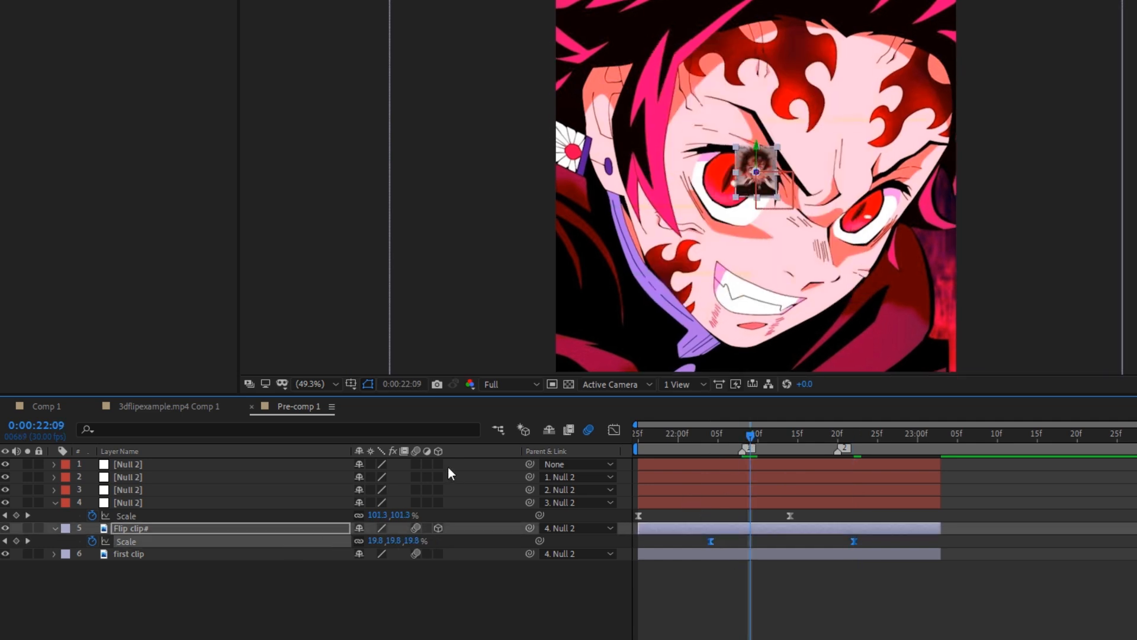
click(614, 430)
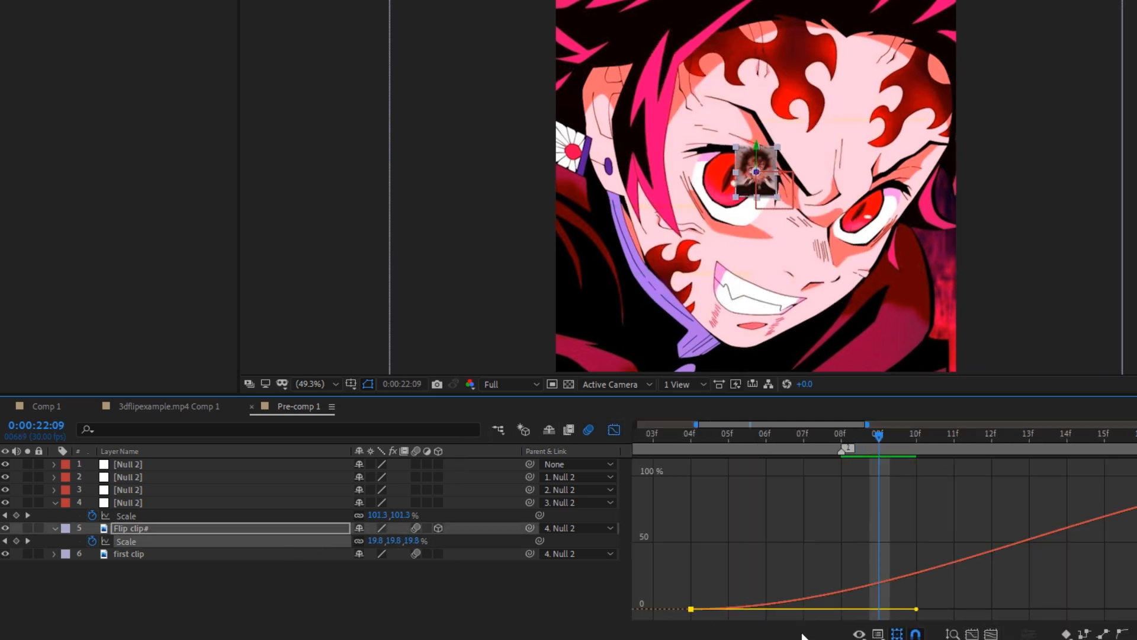
scroll(742, 598, down, 4)
drag(818, 608, 873, 609)
click(877, 634)
click(908, 492)
key(minus)
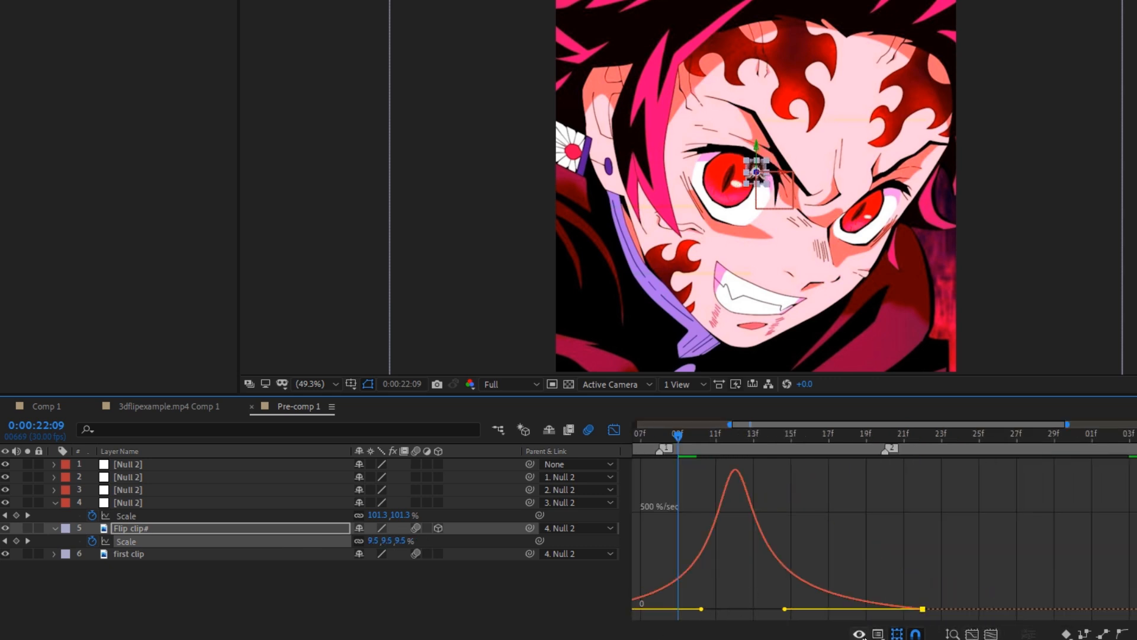
Step: Refine Flip clip's Scale speed handles to give an early peak and a long slowdown, and check the motion
scroll(854, 599, left, 3)
drag(859, 608, 810, 609)
drag(943, 608, 919, 608)
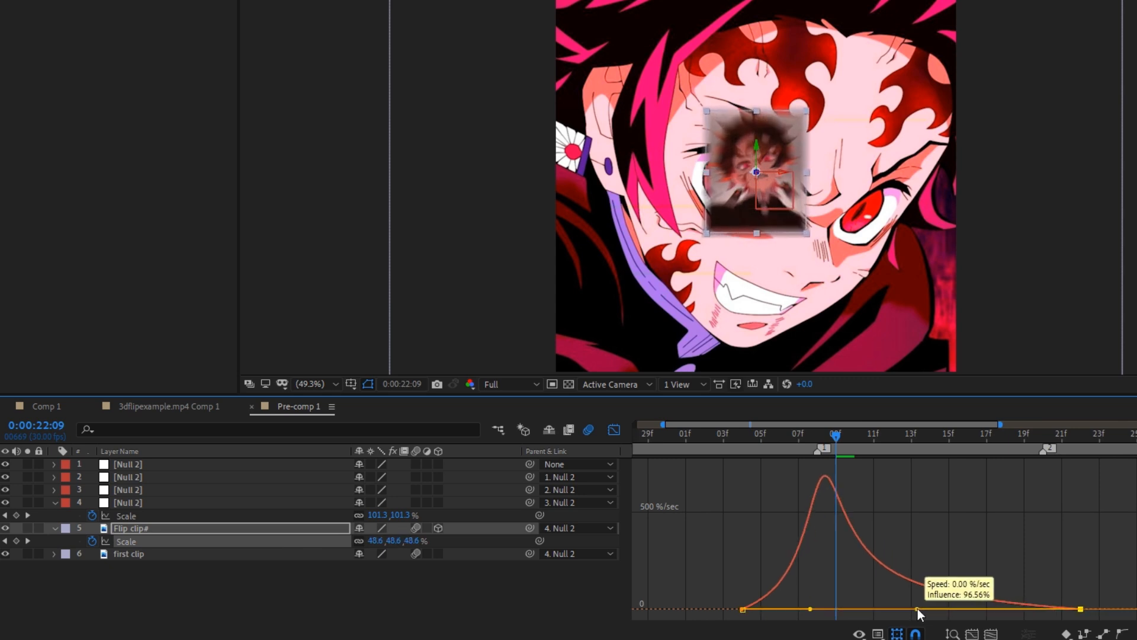
drag(809, 609, 802, 609)
click(614, 430)
drag(707, 442, 890, 467)
key(minus)
Step: Add Y Rotation and Z Rotation keyframes of 0° to Flip clip and place them at about 0:00:22:11
drag(726, 441, 797, 497)
click(812, 567)
click(797, 531)
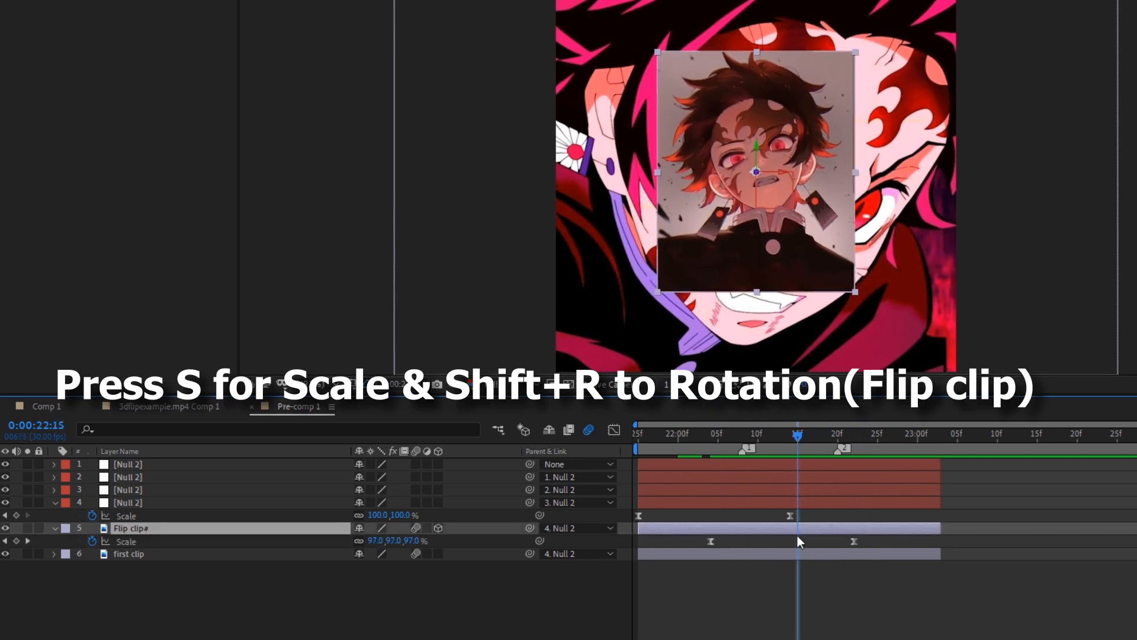
key(r)
click(325, 632)
click(93, 578)
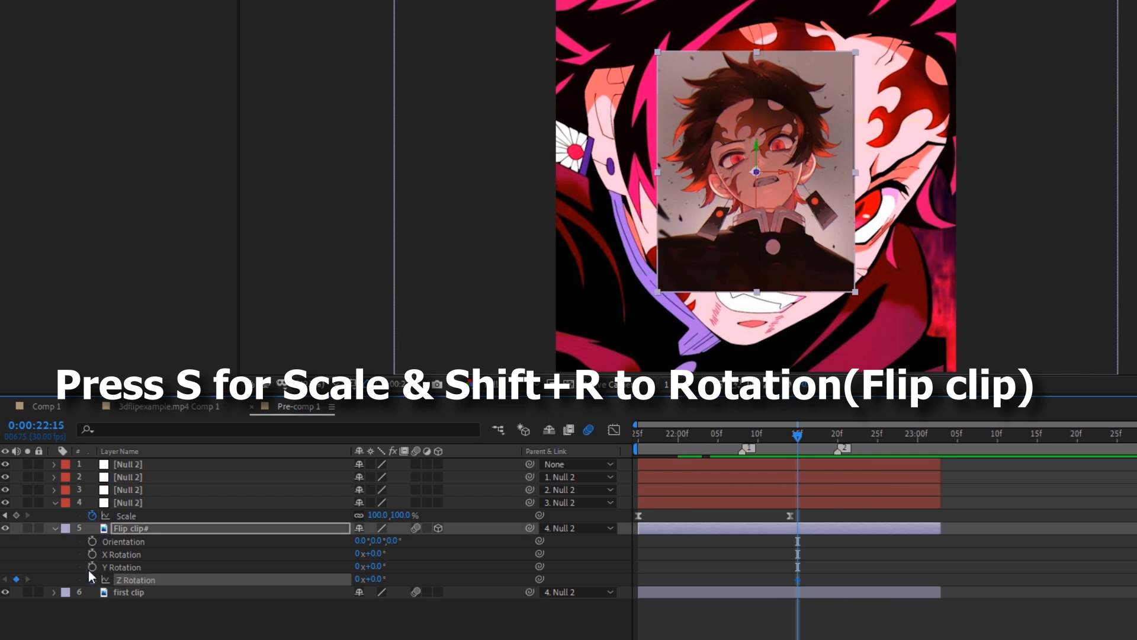
click(91, 566)
drag(821, 557, 771, 582)
click(764, 437)
Step: Set Flip clip's Y Rotation to 194° and Z Rotation to 10° at 0:00:23:00
drag(828, 437, 920, 463)
click(872, 551)
drag(370, 566, 408, 569)
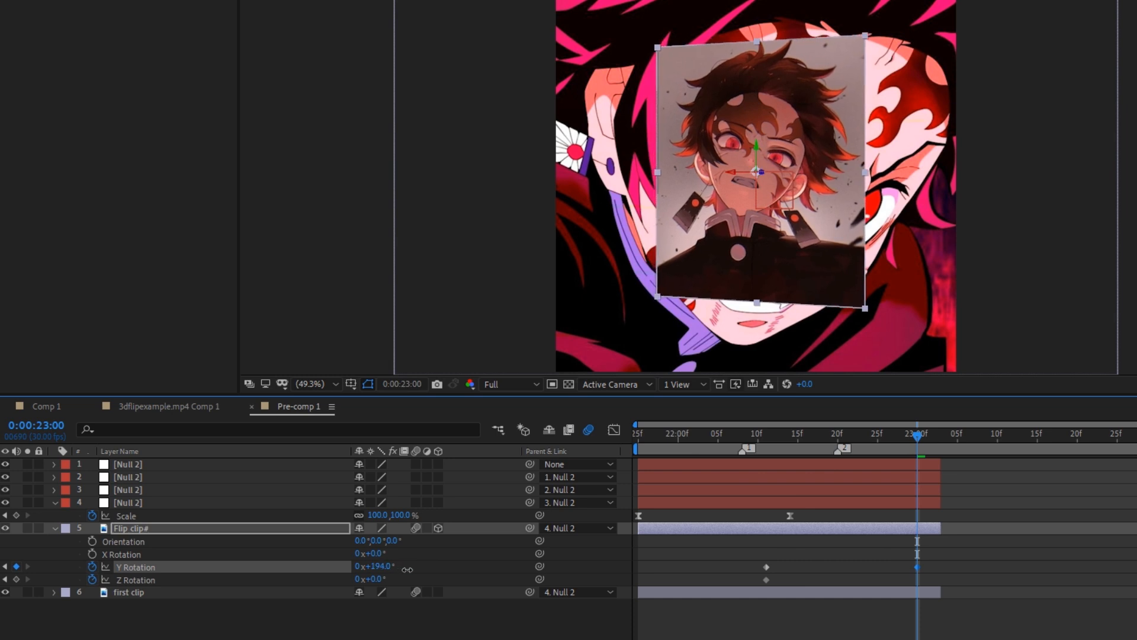
key(F4)
key(F4)
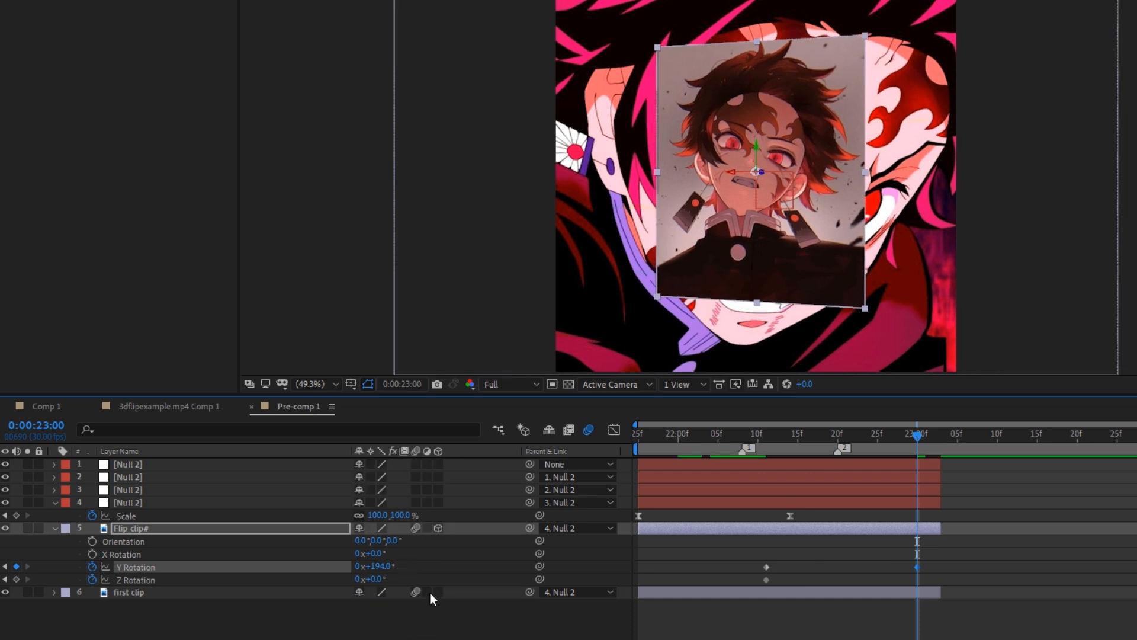
click(426, 600)
drag(382, 580, 391, 580)
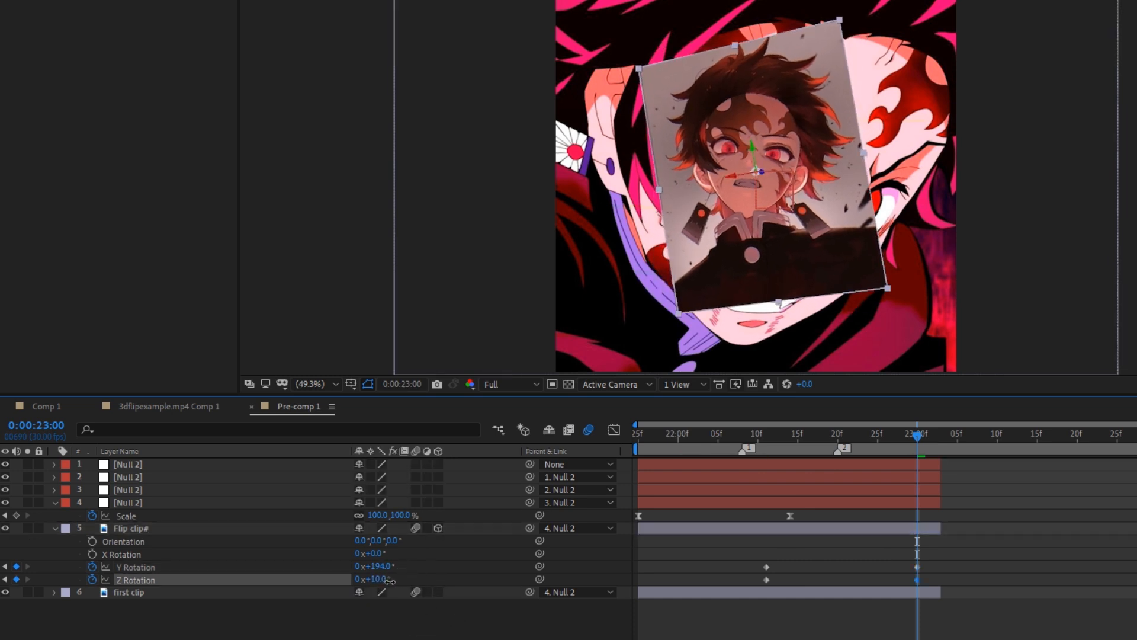
Step: Apply Easy Ease to all of Flip clip's rotation keyframes and shift the ending pair to 0:00:23:01
drag(940, 569, 734, 581)
click(788, 565)
drag(931, 562, 909, 582)
drag(915, 569, 920, 572)
Step: Lengthen the easing handles at both ends of Flip clip's rotation speed curves and check the flip motion
click(837, 432)
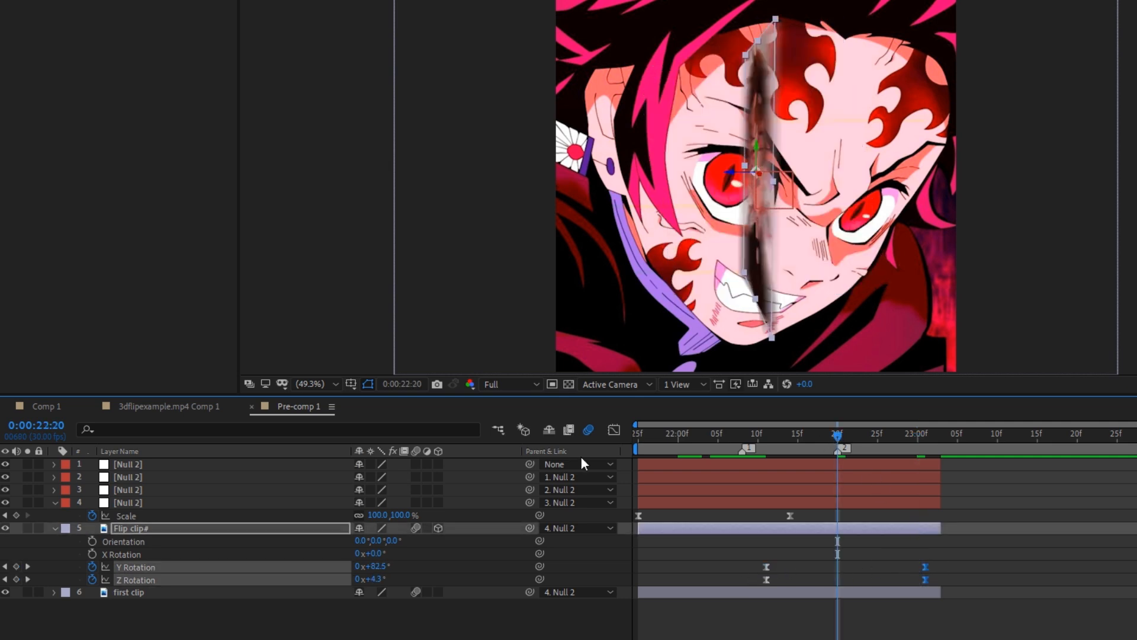
click(614, 431)
drag(900, 610, 881, 610)
drag(771, 589, 804, 610)
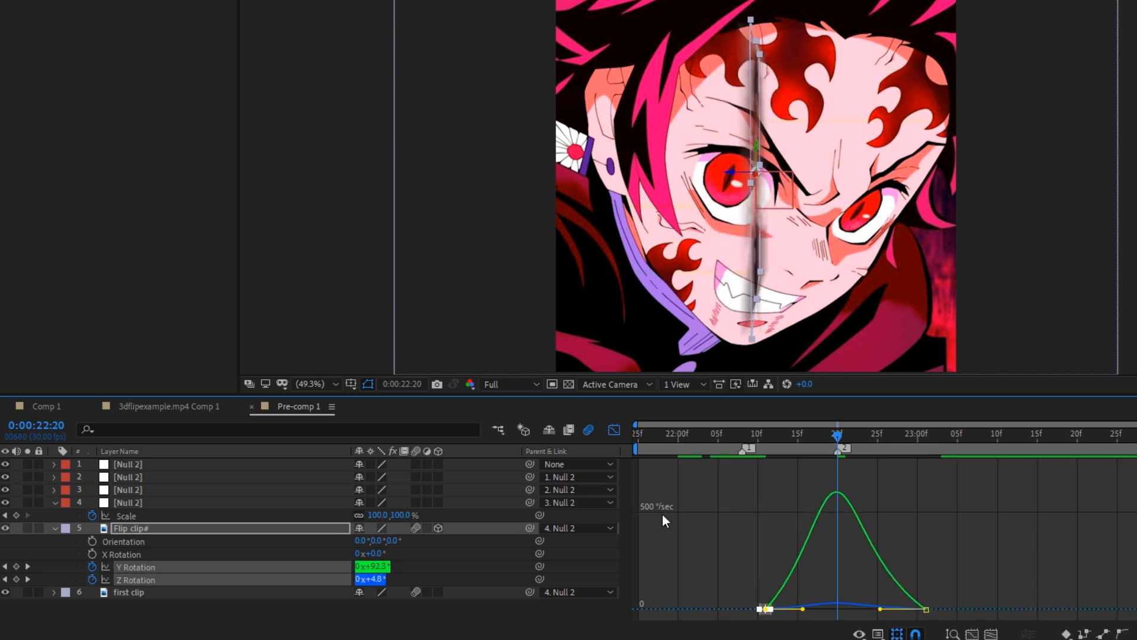
key(shift+F3)
drag(677, 438, 754, 549)
Step: Add Scale 100% and Rotation 0° keyframes to the third null at 0:00:22:06
drag(746, 464, 720, 459)
click(724, 488)
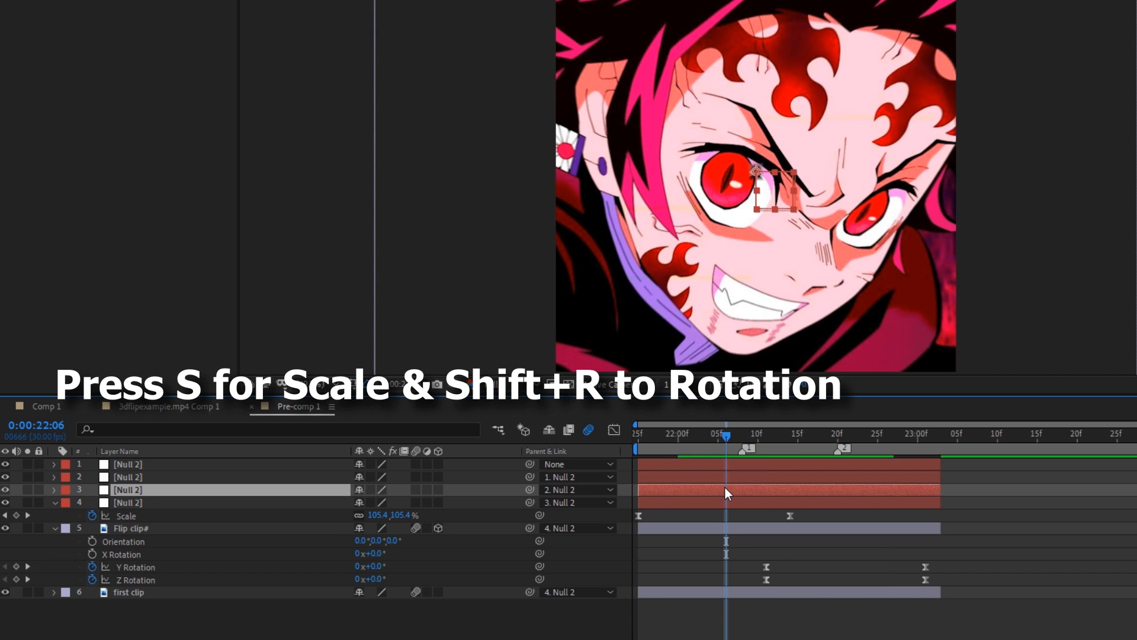
key(r)
key(shift+s)
key(F2)
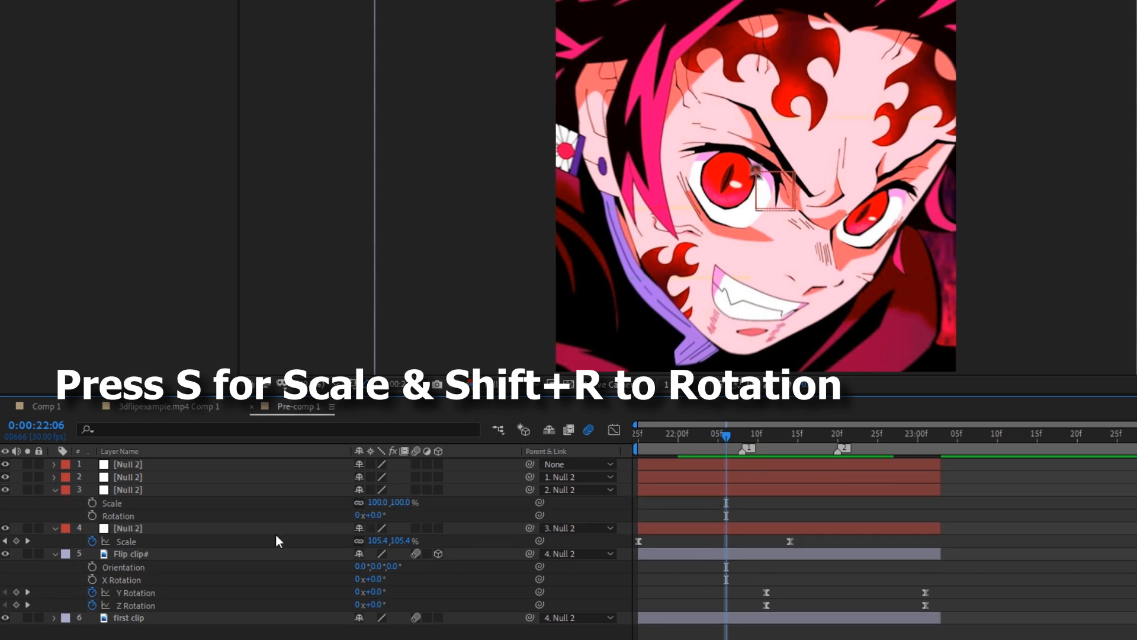
click(91, 503)
click(92, 516)
Step: Set the third null's Scale to 136% and Rotation to -4° at 0:00:23:01, and apply Easy Ease to its keyframes
drag(817, 444, 928, 446)
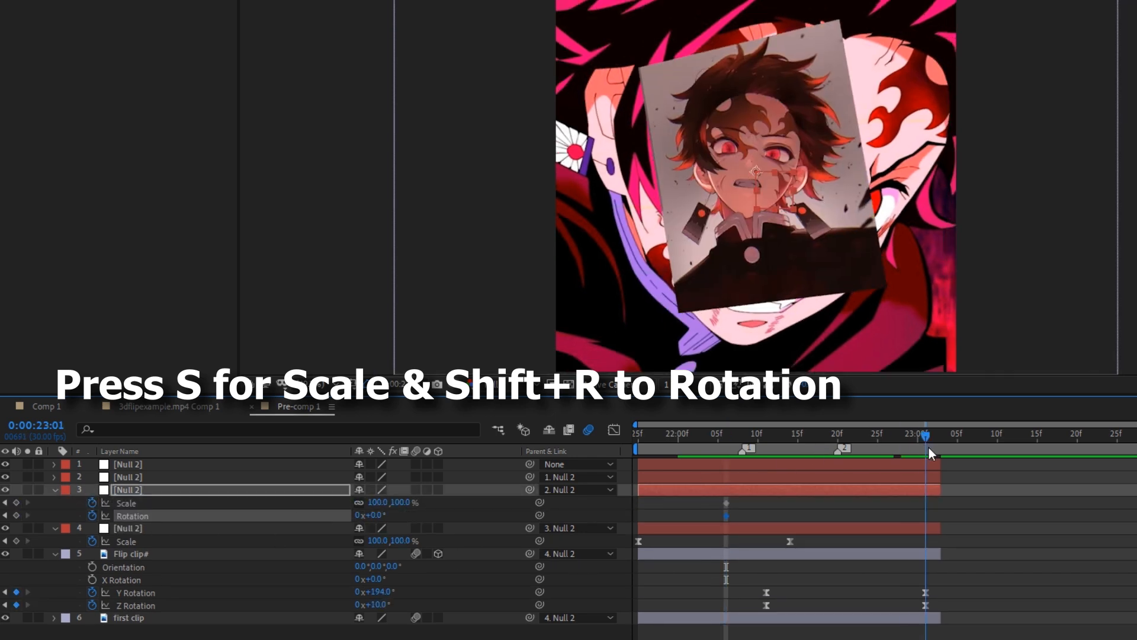
drag(414, 508, 381, 516)
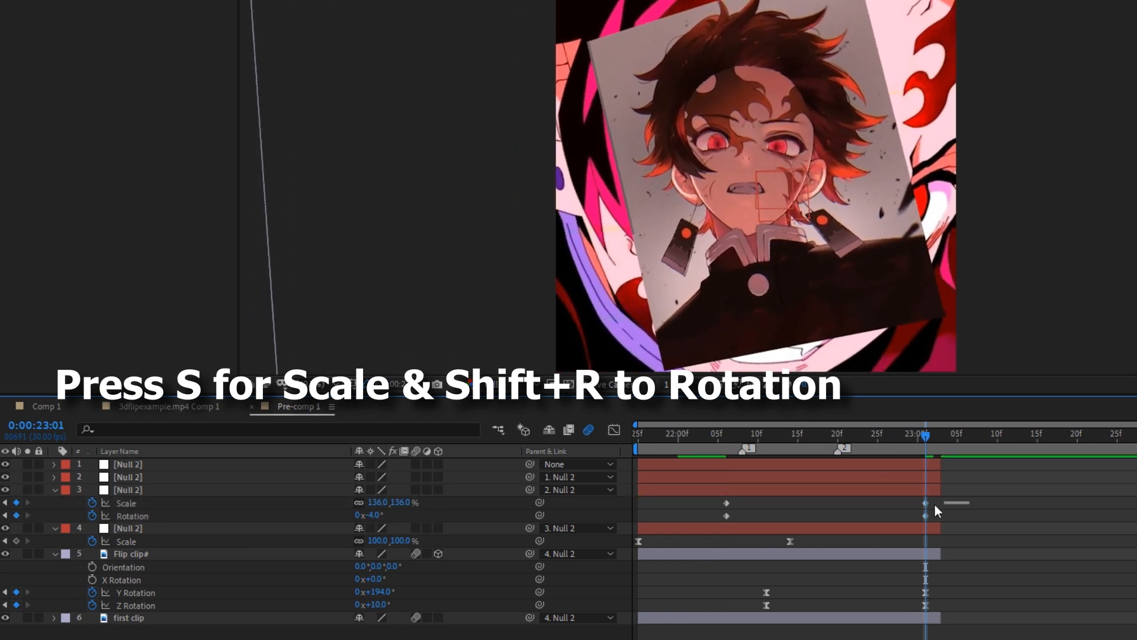
key(F9)
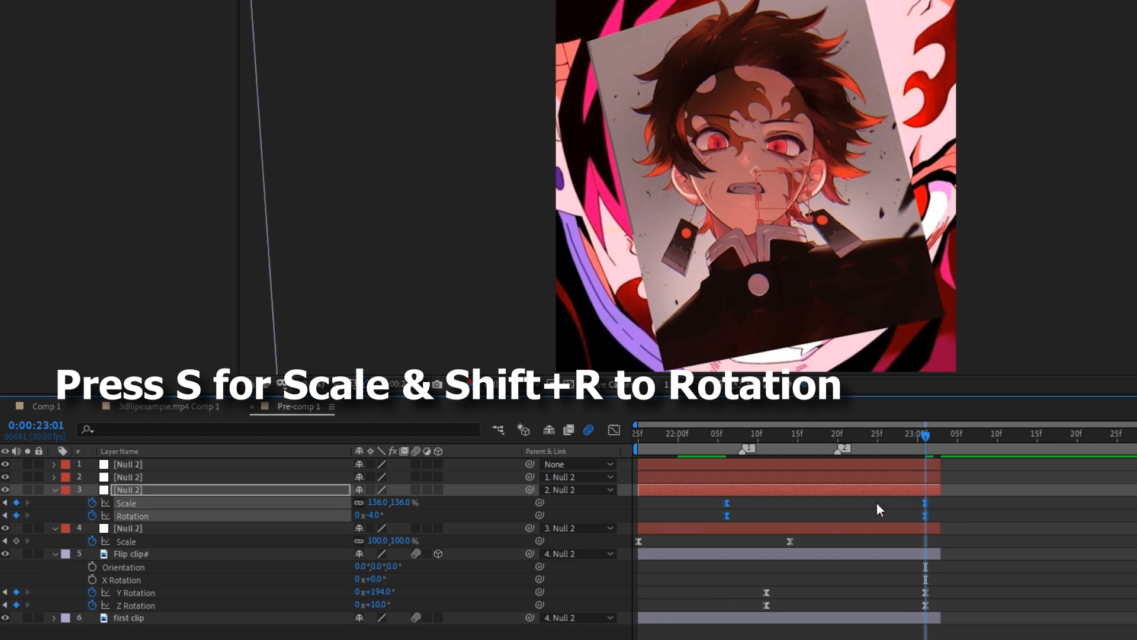
Step: End the work area at about 0:00:23:05 and preview the flip animation from 0:00:21:25
drag(769, 443, 613, 473)
key(space)
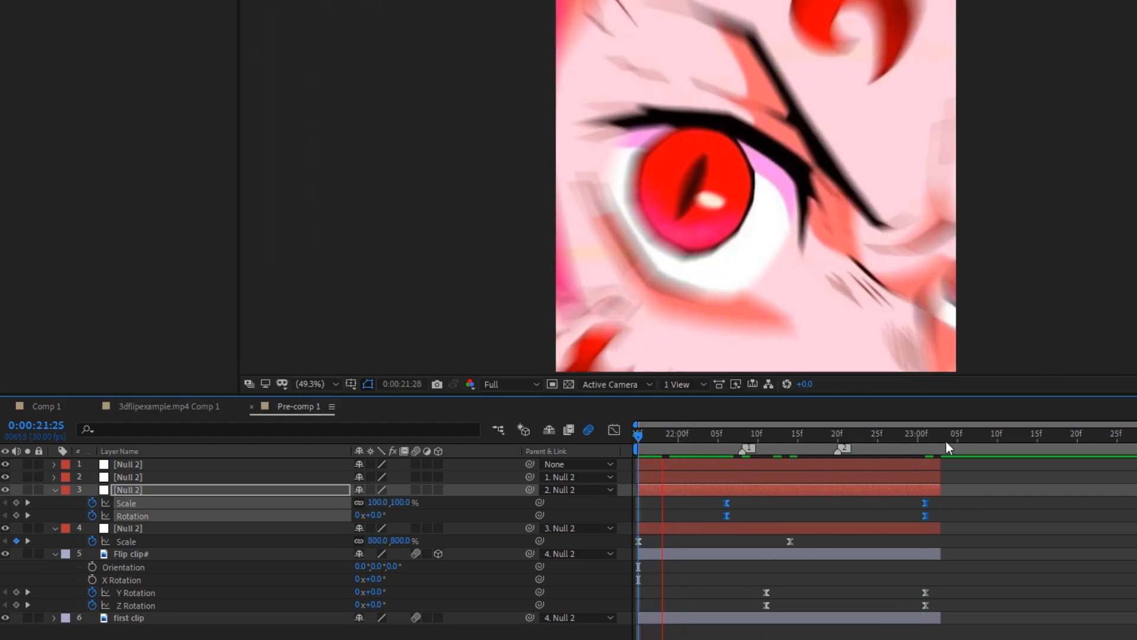
click(947, 442)
key(space)
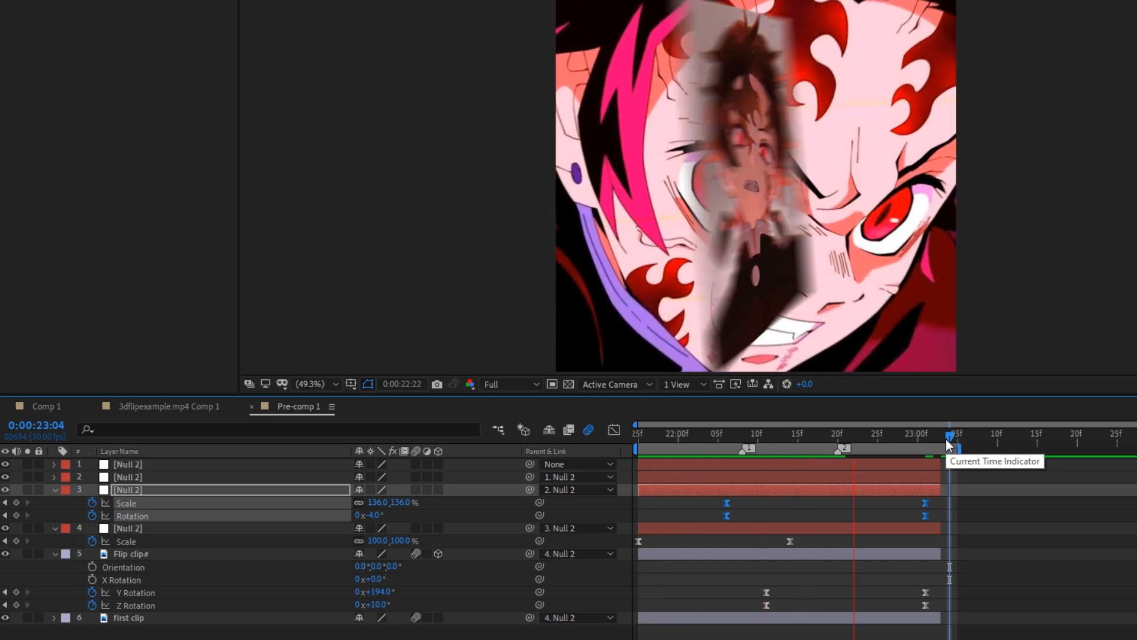
Step: Adjust the easing handles at both ends of the third null's Rotation speed curve and preview the motion from the start
click(296, 515)
click(349, 516)
key(shift+F3)
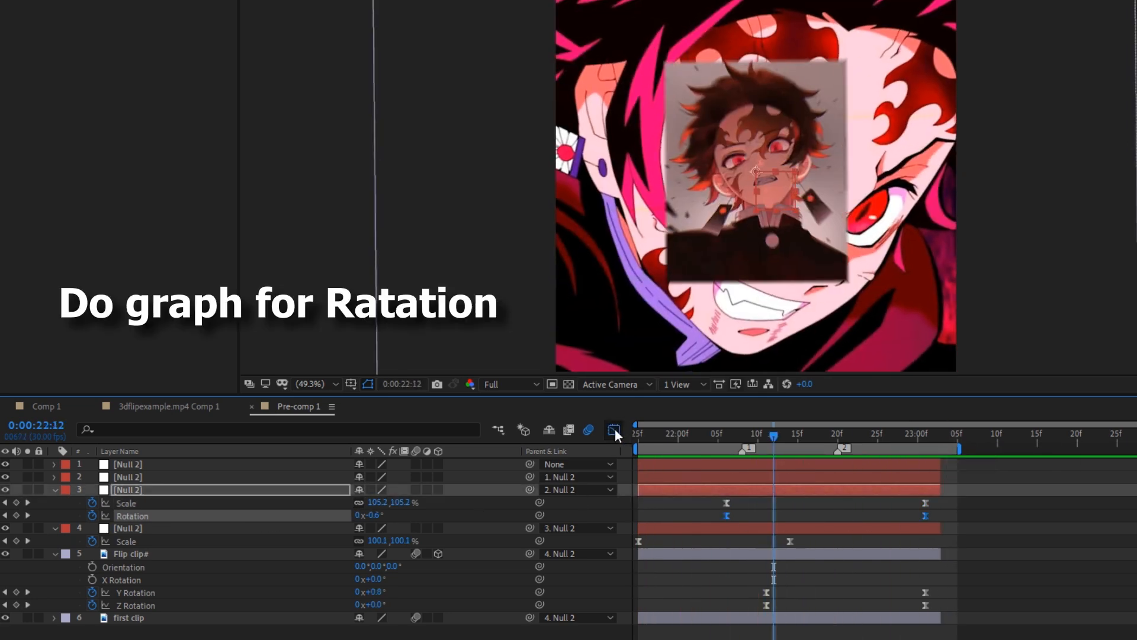
click(990, 633)
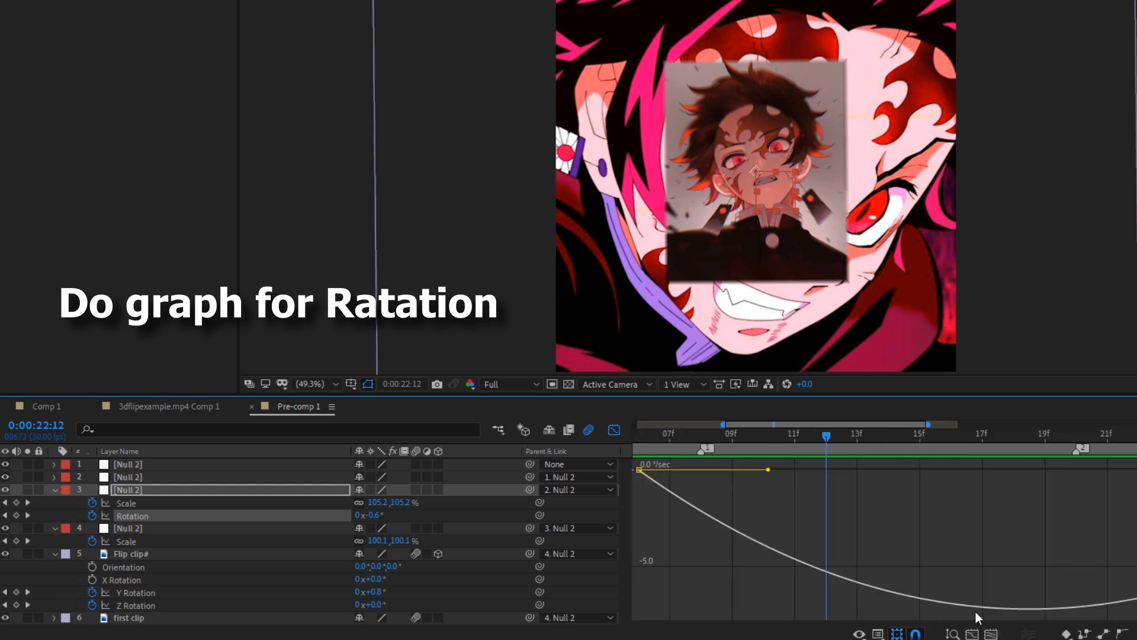
scroll(829, 573, down, 4)
drag(905, 499, 897, 502)
drag(747, 483, 792, 500)
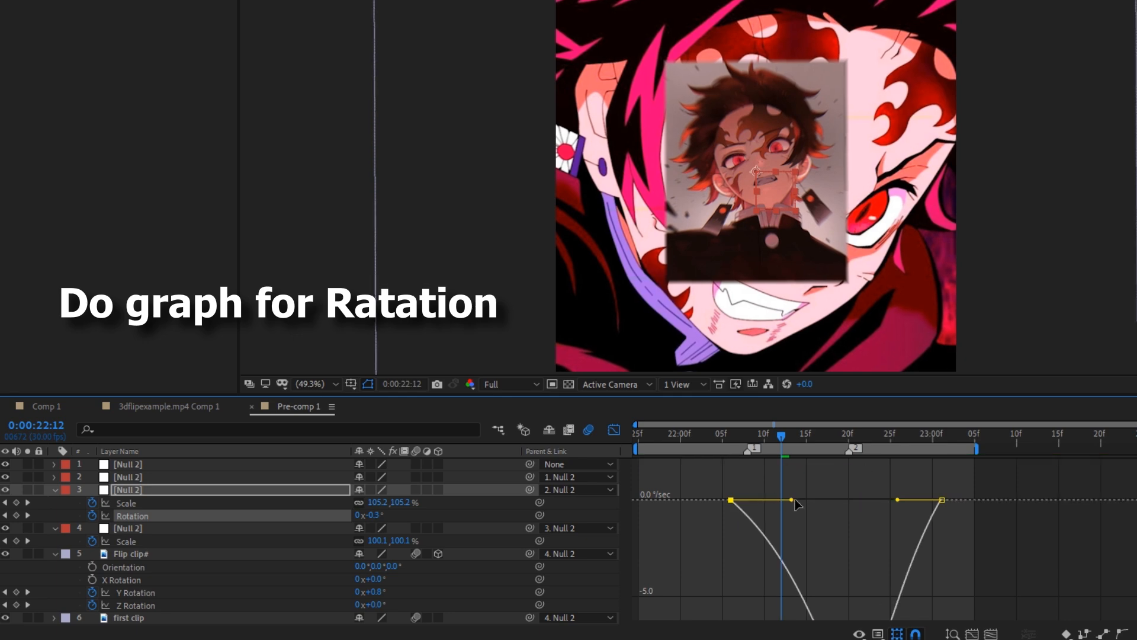
drag(897, 500, 893, 502)
click(847, 521)
click(614, 430)
drag(763, 437, 720, 438)
drag(721, 438, 638, 440)
key(space)
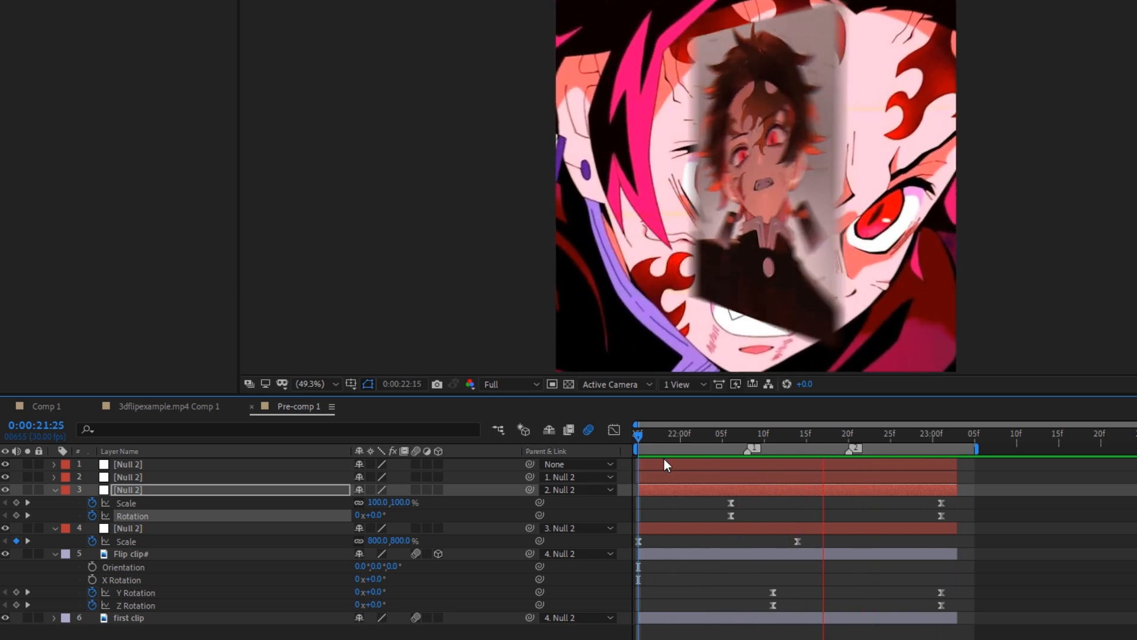
Step: Add Position and Rotation keyframes to the second null at 0:00:21:25, with Position X at -166 and Rotation at 0°
click(723, 438)
drag(723, 443, 639, 441)
click(642, 474)
key(p)
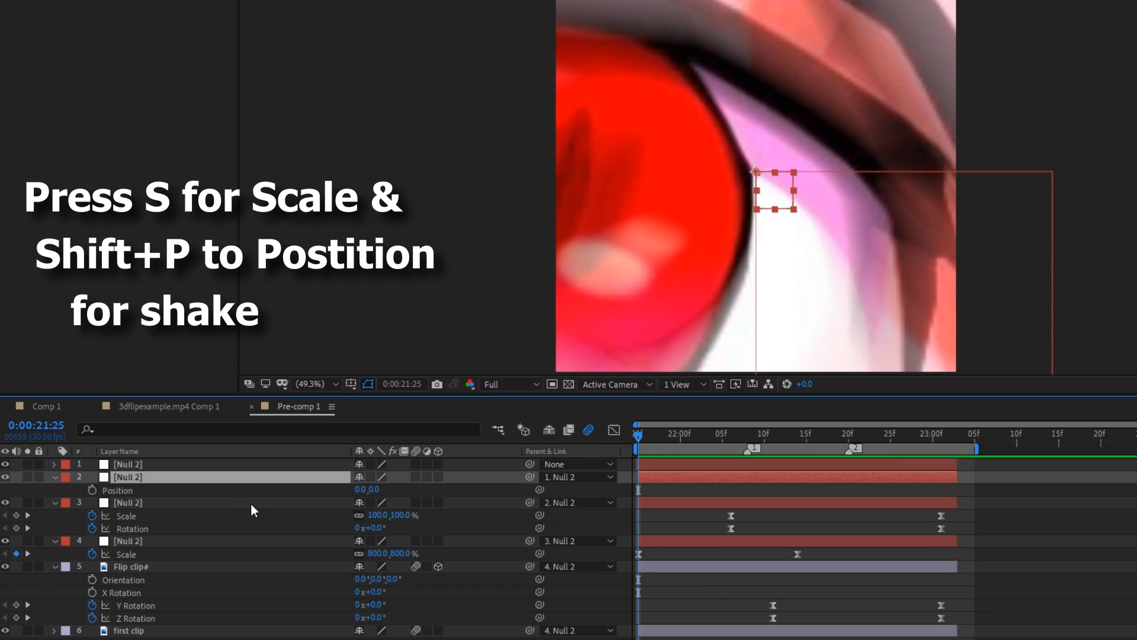
key(shift+r)
click(92, 502)
click(91, 489)
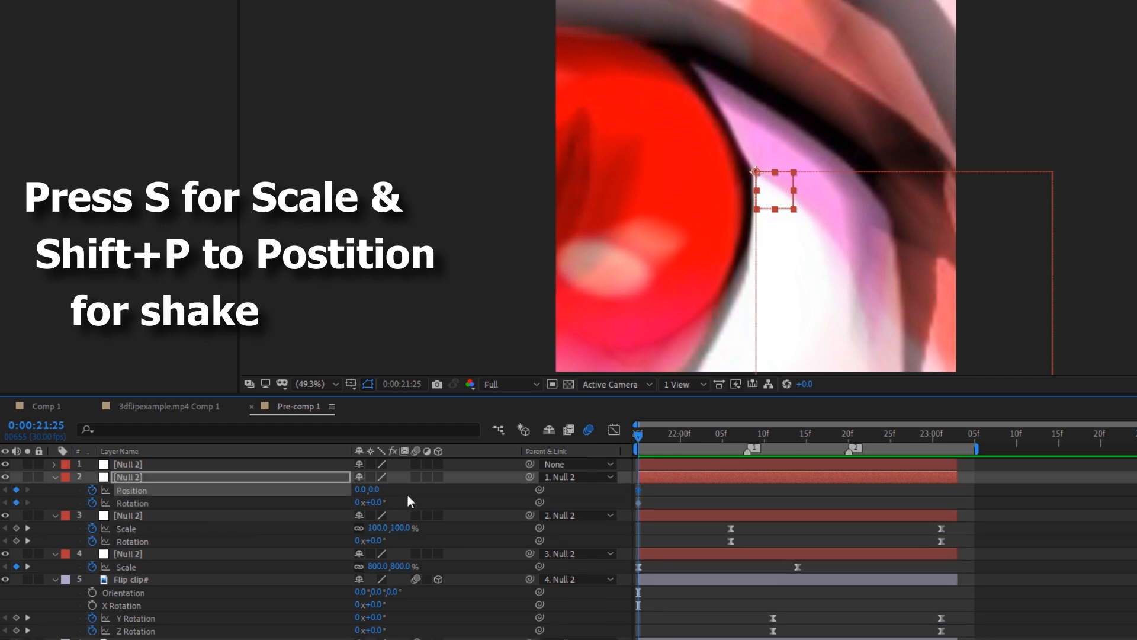
drag(359, 489, 244, 500)
Step: Set the second null's Position X to 34 at 0:00:22:01 and place a 3° Rotation keyframe at 0:00:22:05
drag(663, 449, 687, 453)
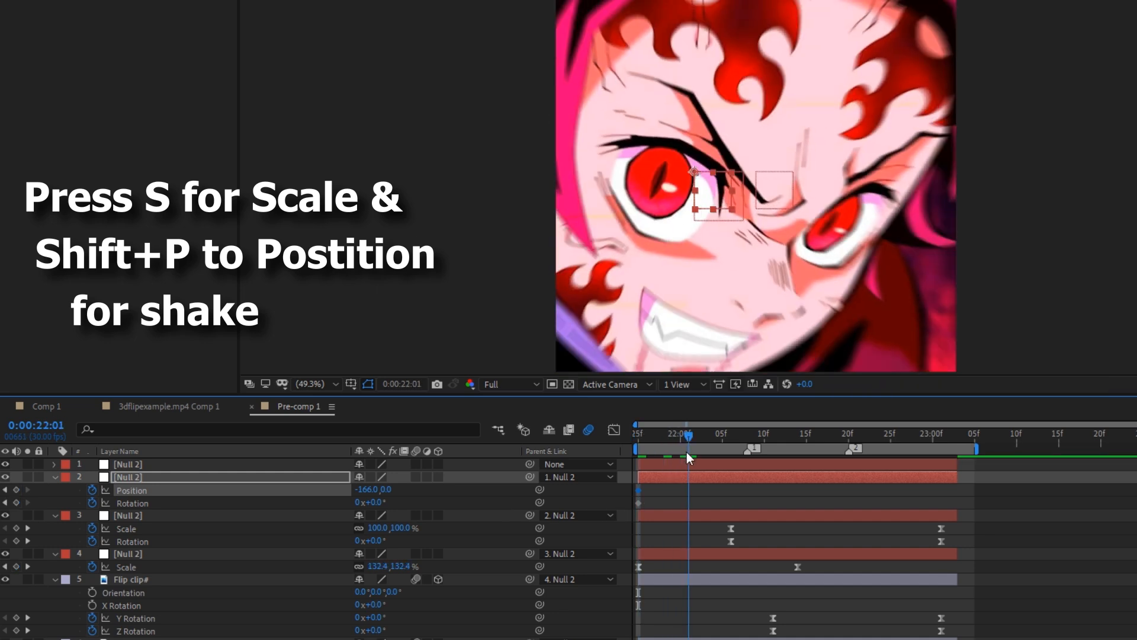
drag(365, 489, 546, 513)
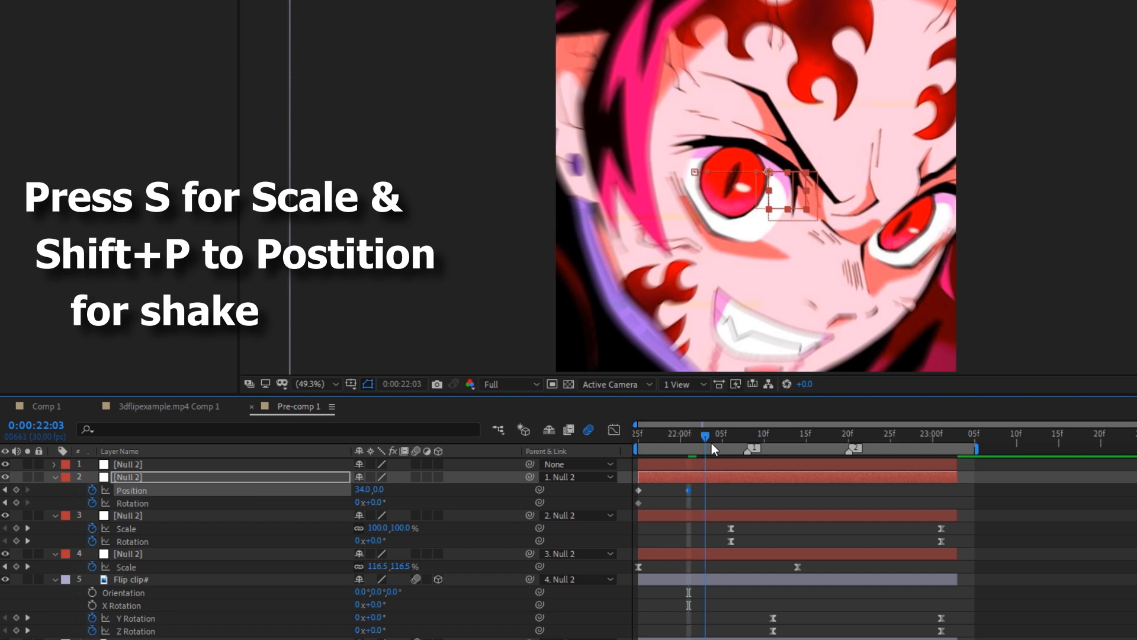
click(712, 443)
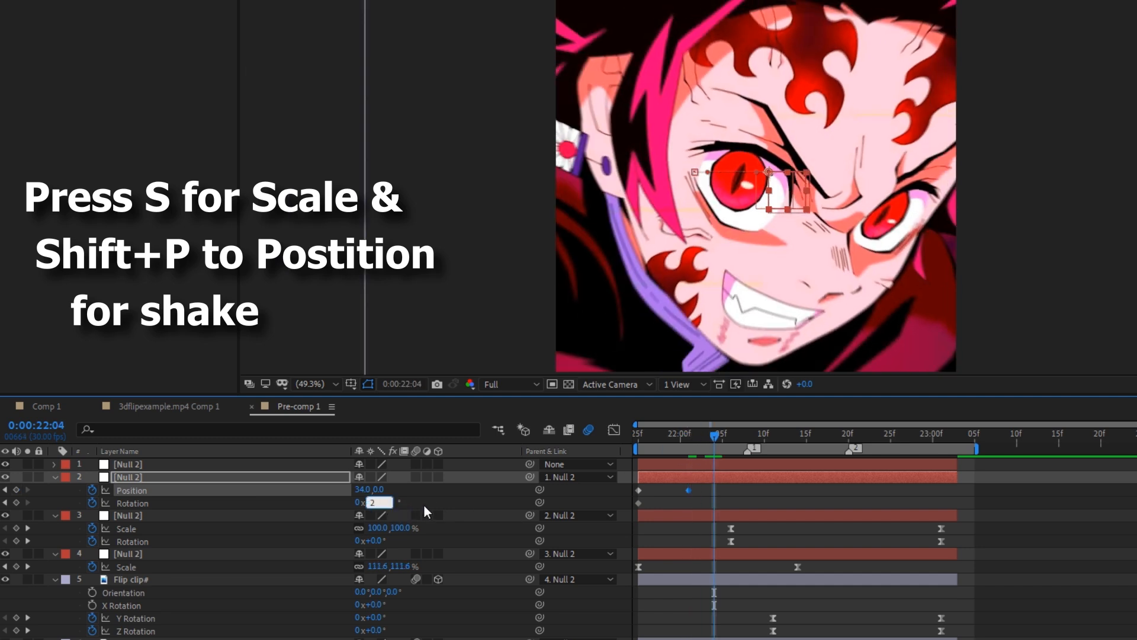
text(2)
key(Return)
drag(714, 502, 722, 503)
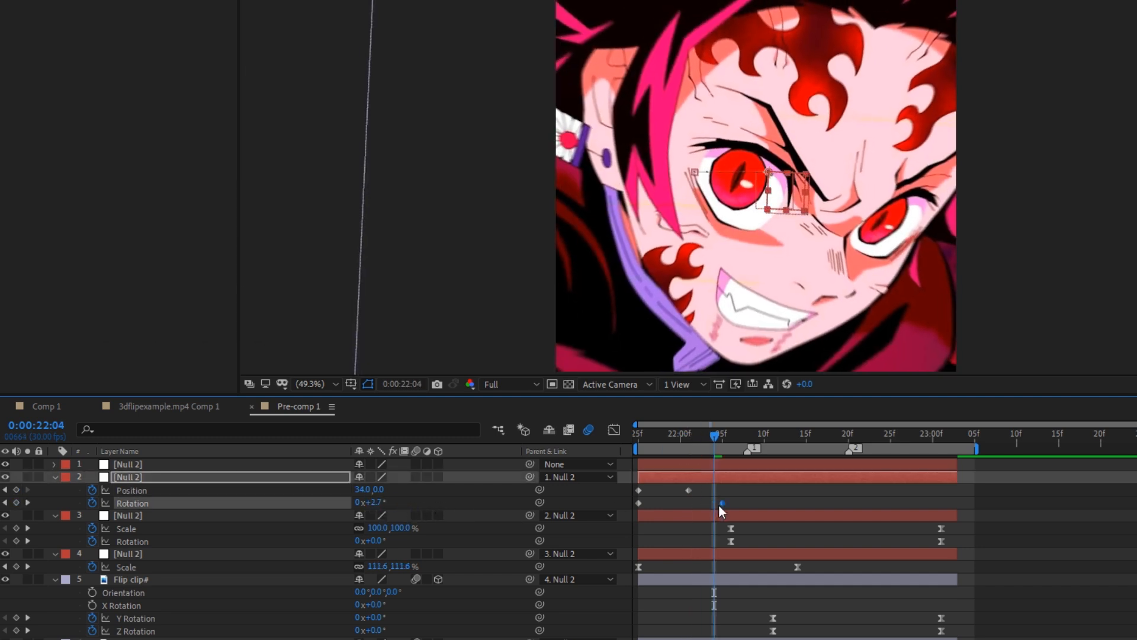
Step: Set the second null's Position X and Rotation to 0 at 0:00:22:10
key(space)
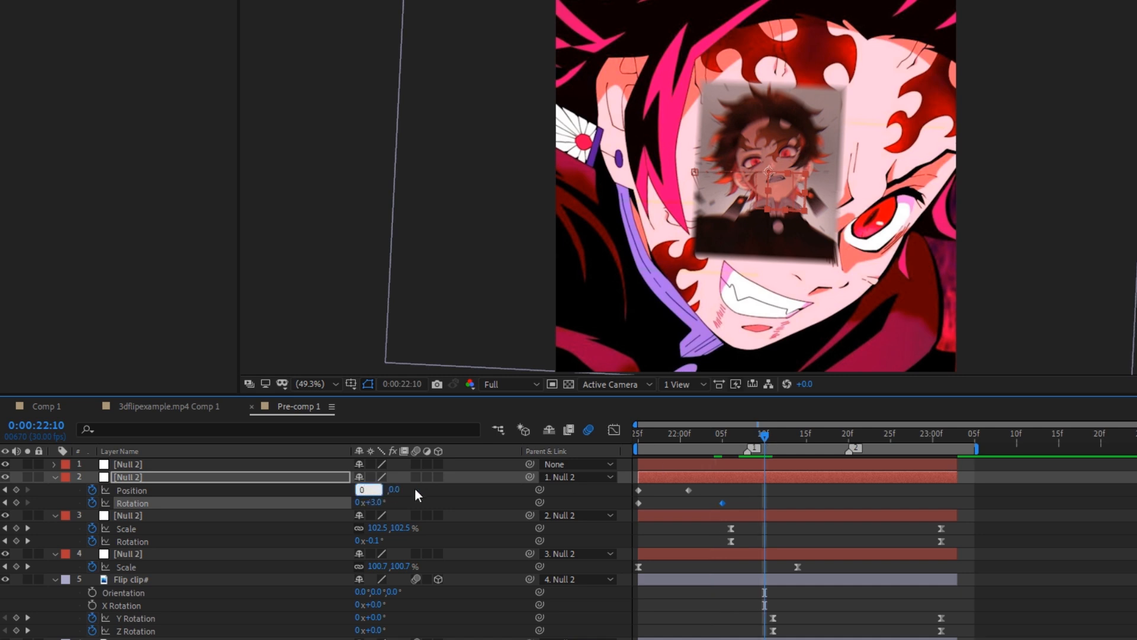
click(415, 490)
click(375, 503)
text(0)
click(420, 501)
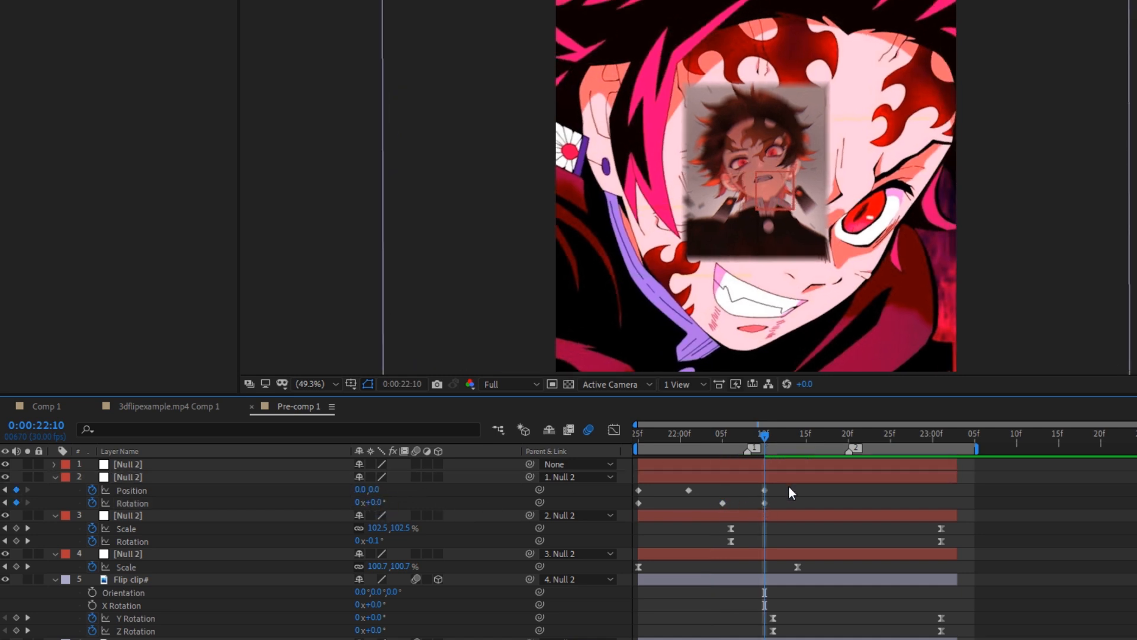
Step: Apply Easy Ease to all of the second null's keyframes, shift its last Rotation keyframe to 0:00:22:11, and preview the shake
drag(787, 484, 627, 513)
click(742, 498)
drag(764, 503, 772, 502)
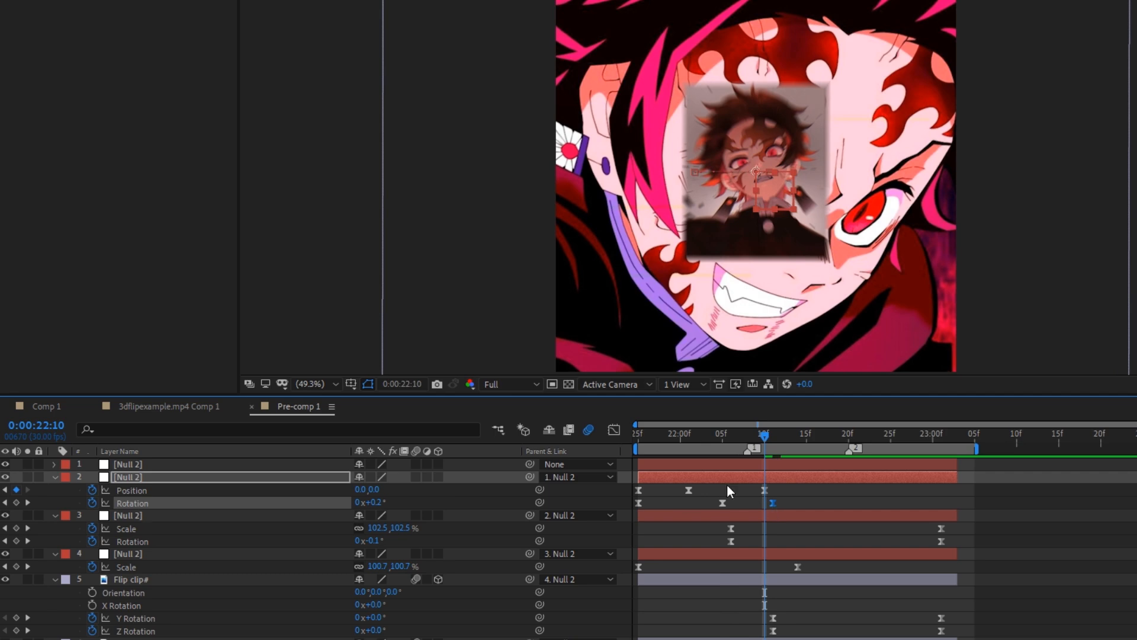
drag(764, 436, 619, 443)
key(space)
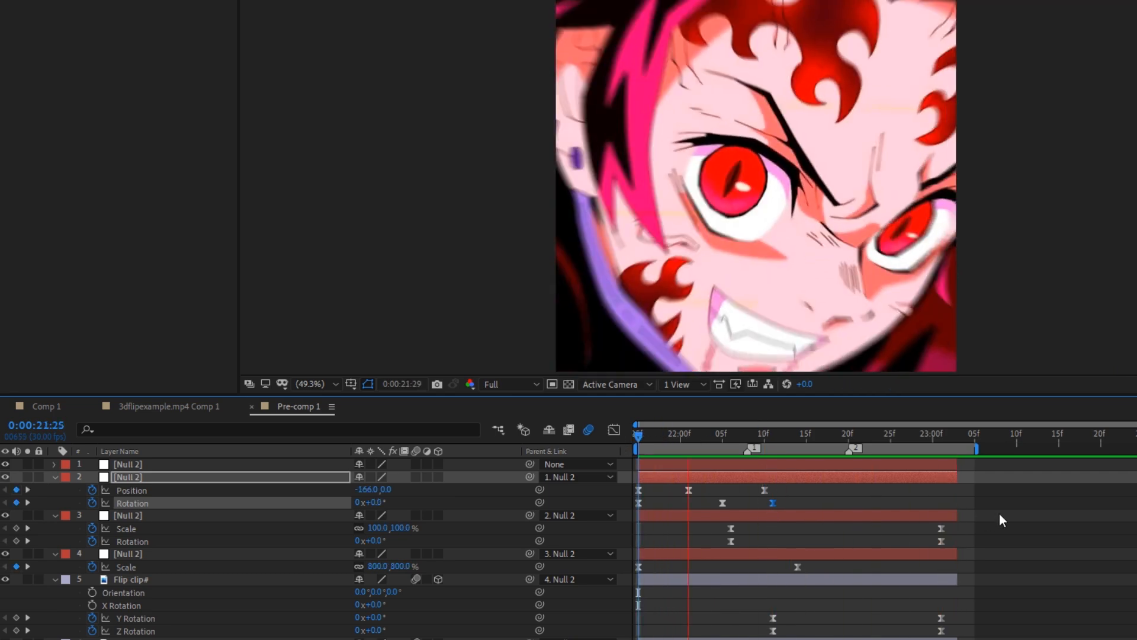
Step: Stretch the second null's shake keyframes so Position ends at about 0:00:22:16 and Rotation at about 0:00:22:18, and preview the result
click(690, 438)
drag(806, 489, 685, 505)
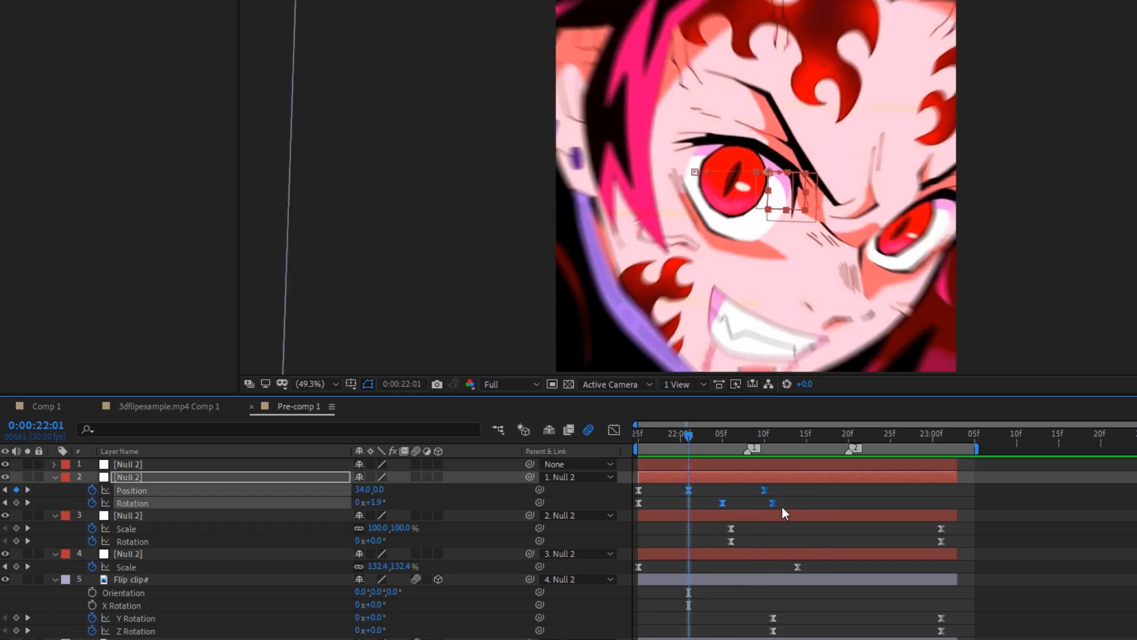
drag(775, 502, 837, 504)
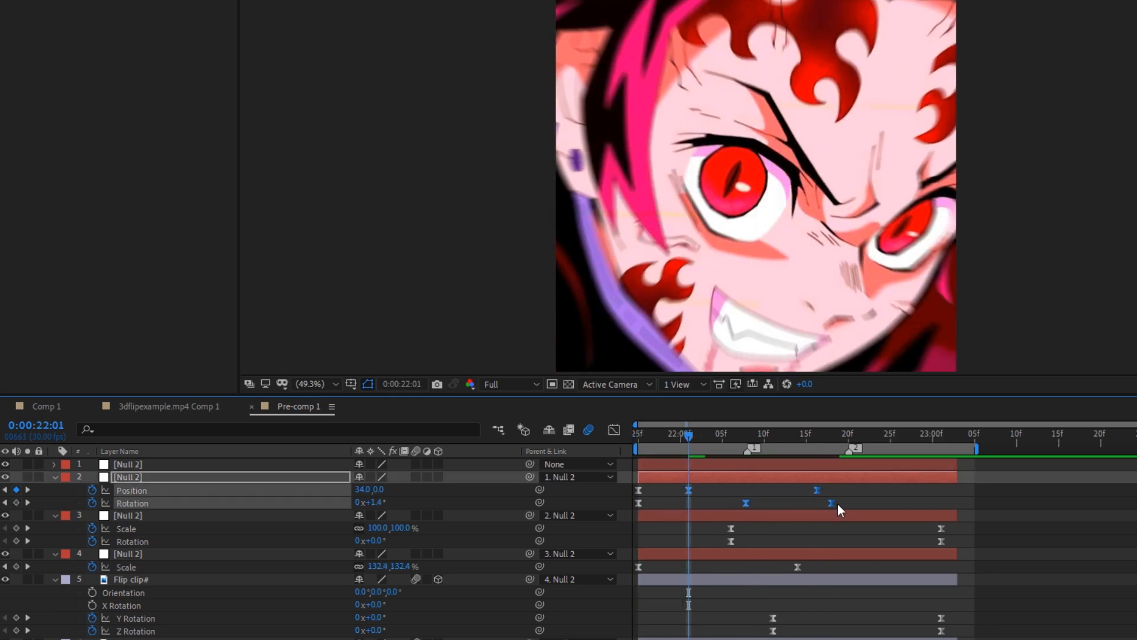
key(space)
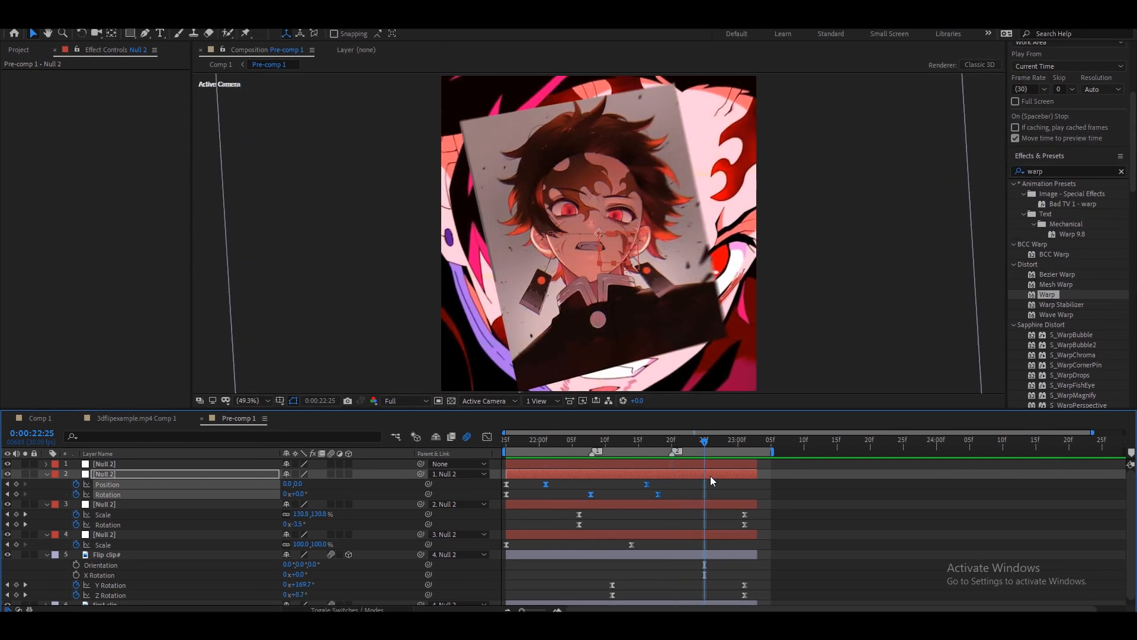
Step: Collapse the layer properties and apply the Drop Shadow effect to the Flip clip layer
click(712, 500)
key(u)
click(699, 504)
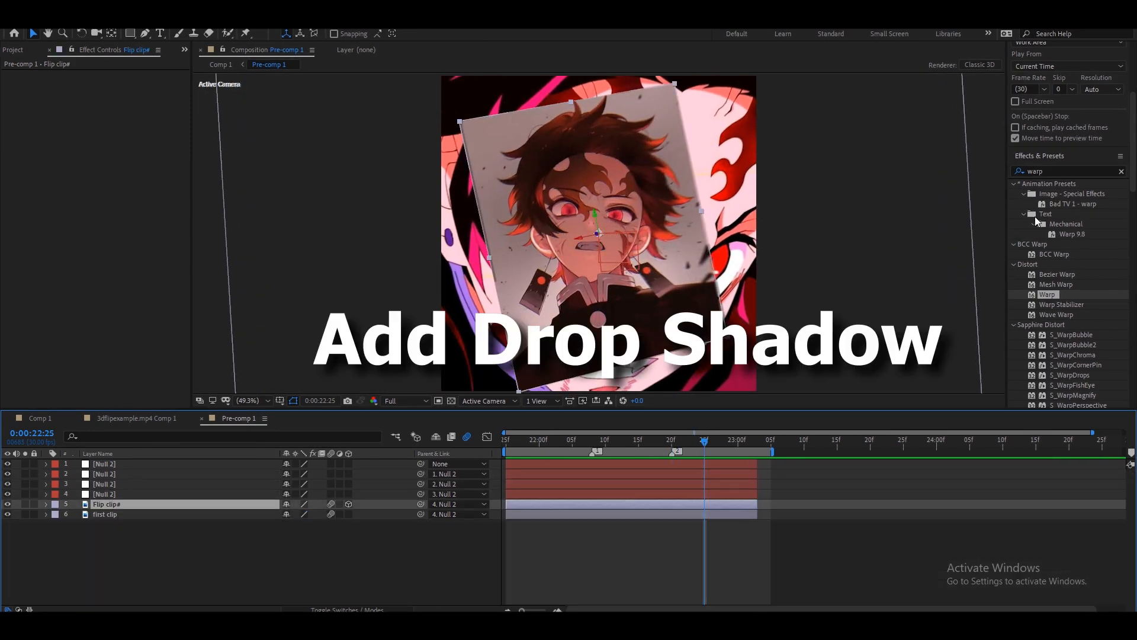
drag(1057, 172, 993, 184)
text(drop)
drag(1069, 354, 621, 504)
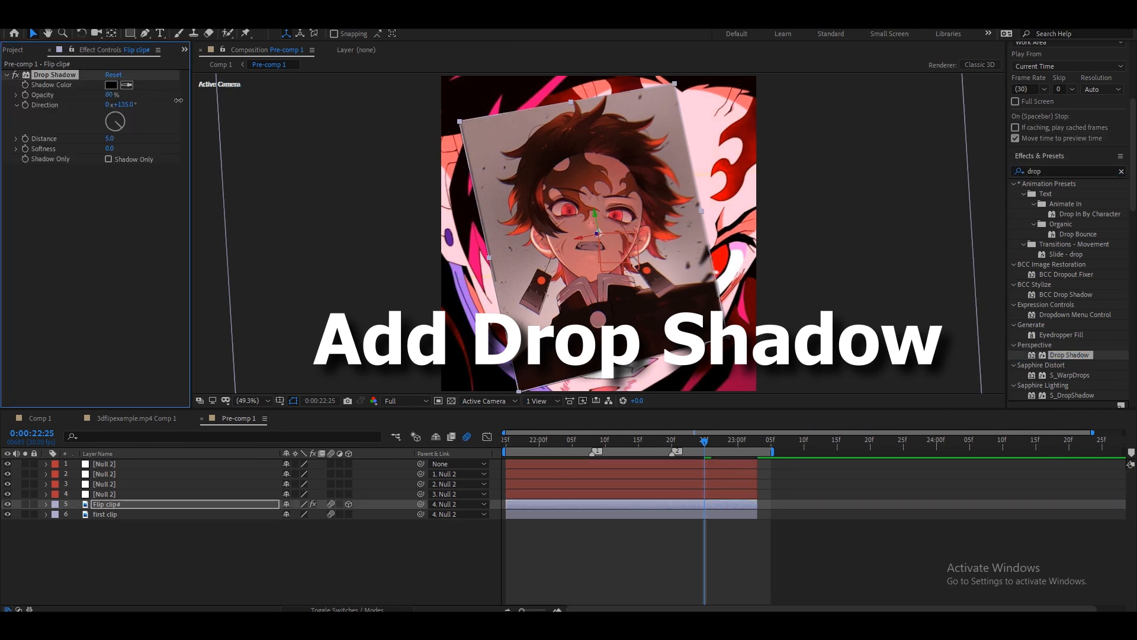
Step: Set Flip clip's Drop Shadow to Opacity 100%, Distance 24 and Softness 147
drag(114, 151, 200, 152)
click(163, 237)
click(593, 574)
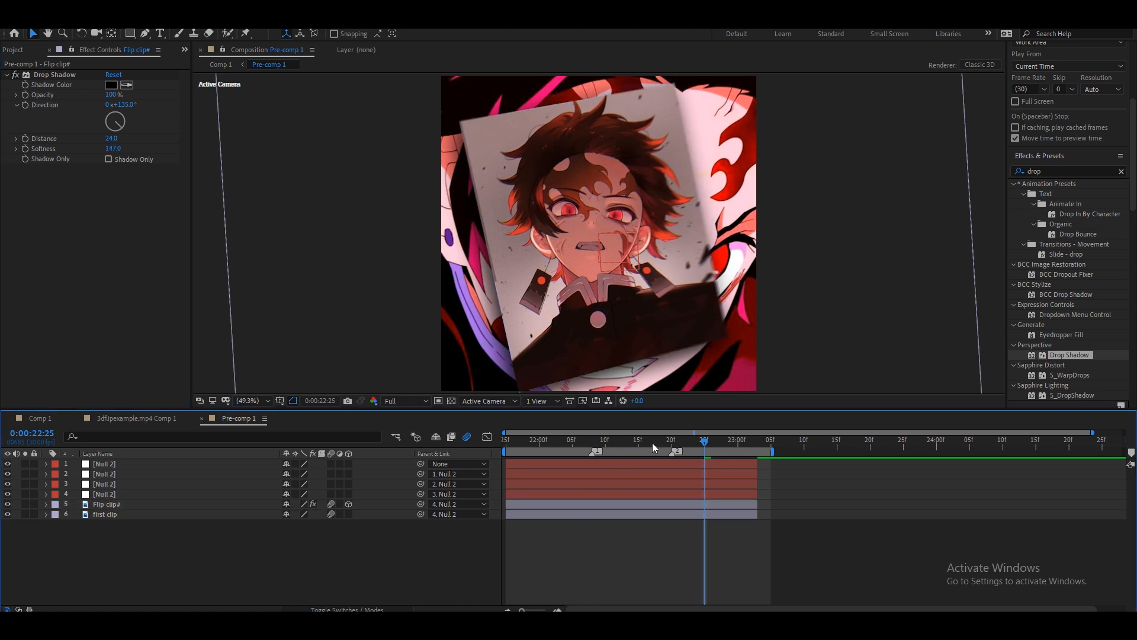
Step: Add an adjustment layer above the nulls and trim off its portion after 0:00:23:03
drag(646, 443, 505, 452)
right_click(495, 464)
mouse_move(533, 472)
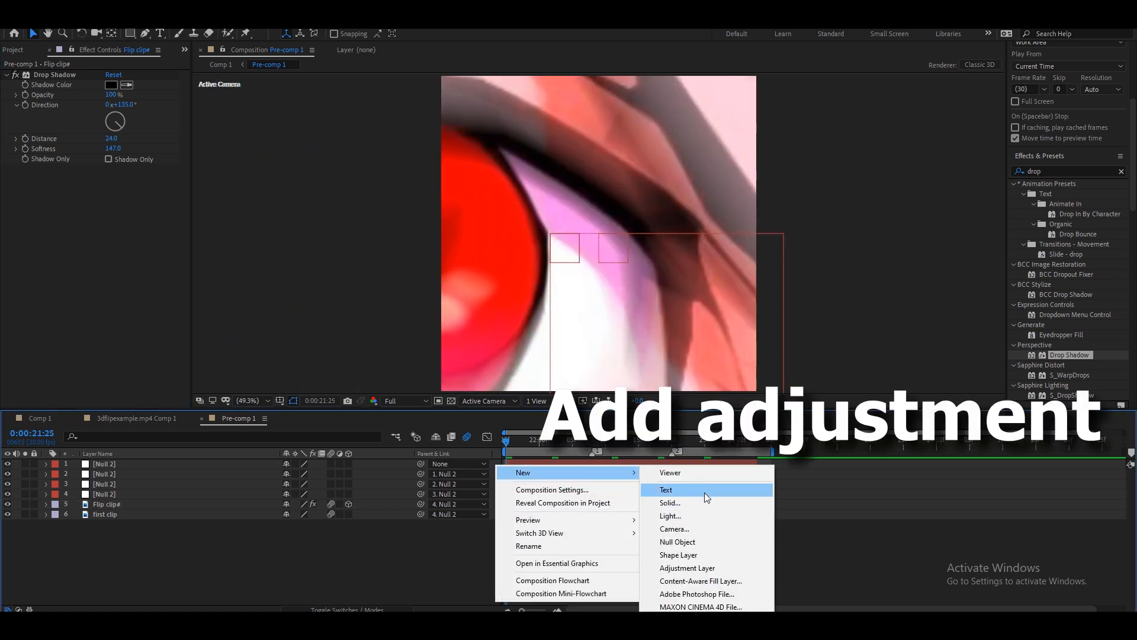
click(707, 569)
click(763, 445)
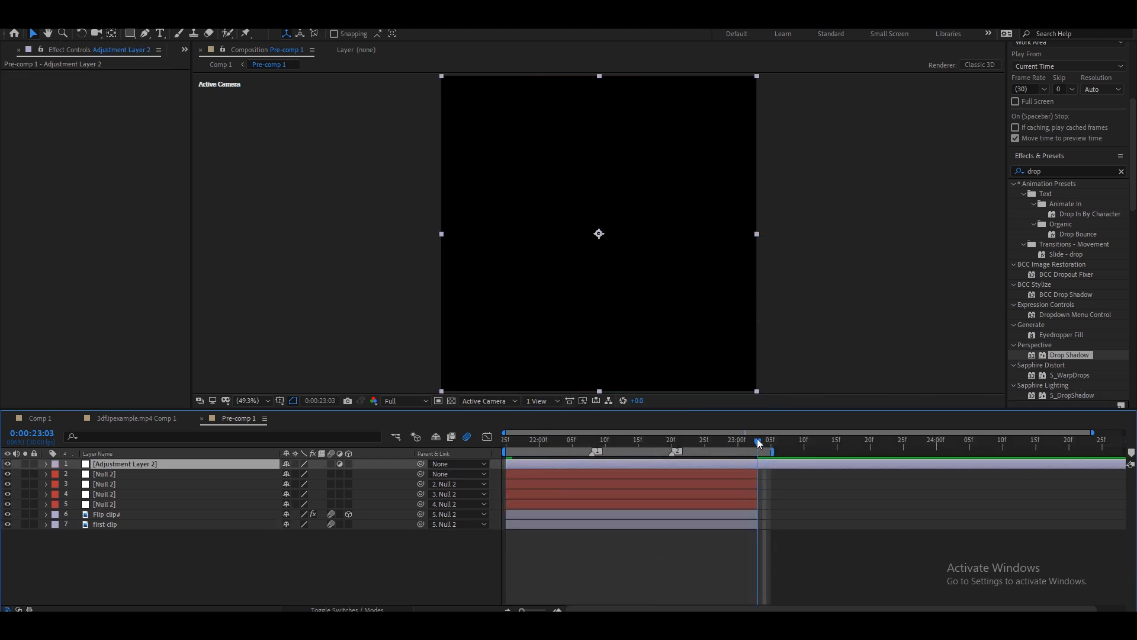
key(ctrl+shift+d)
key(Delete)
Step: Find the Warp effect under Distort and apply it to the adjustment layer
click(726, 445)
click(727, 463)
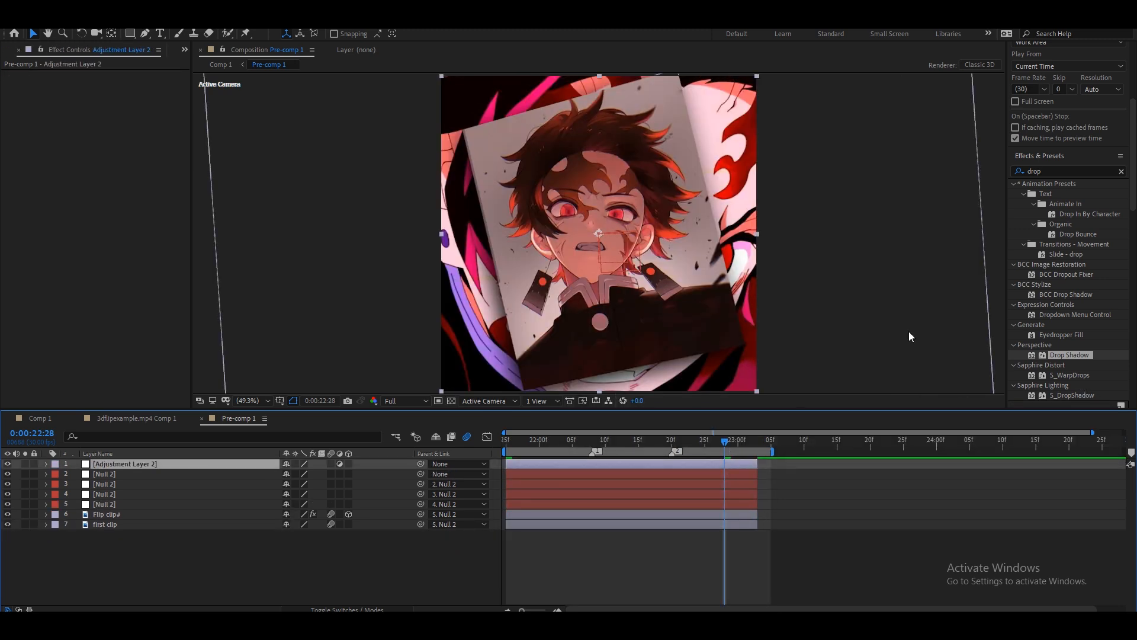
click(1052, 172)
text(wrp)
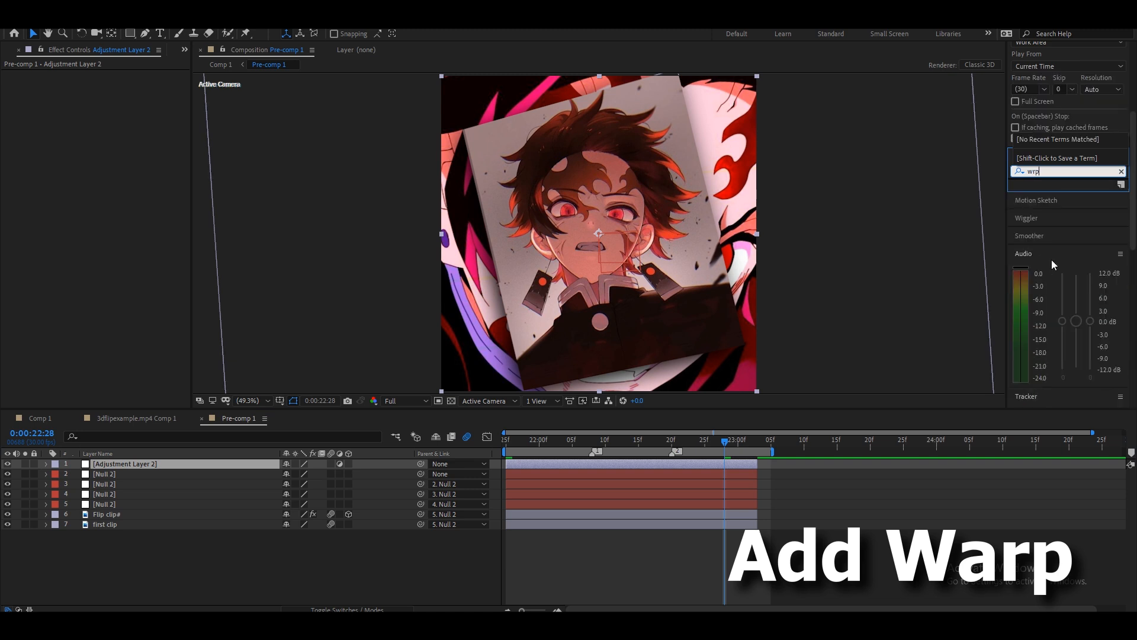
key(BackSpace)
text(a)
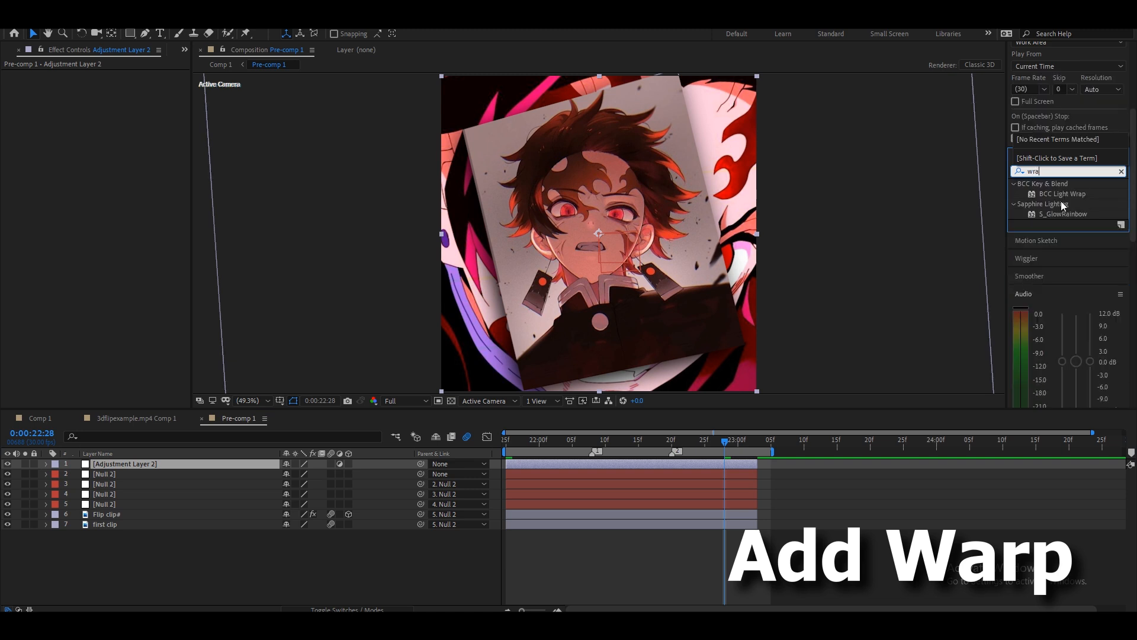
key(BackSpace)
key(BackSpace)
text(arp)
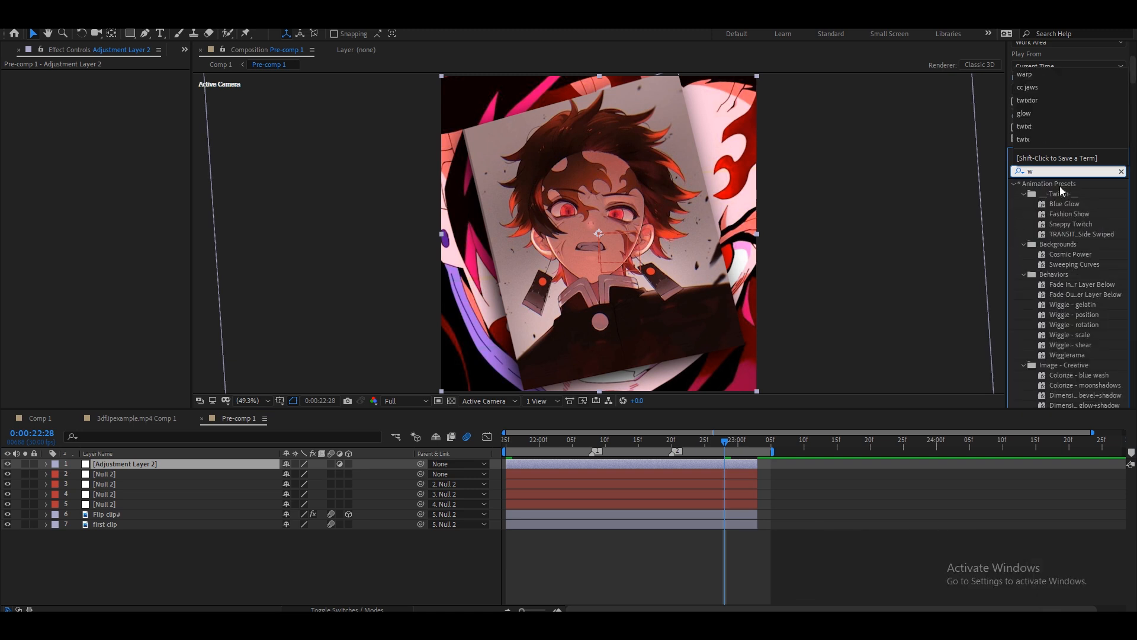
drag(1048, 295, 720, 466)
Step: Set the Warp style to FishEye with Bend 0 and place a Bend keyframe at 0:00:22:21
click(142, 85)
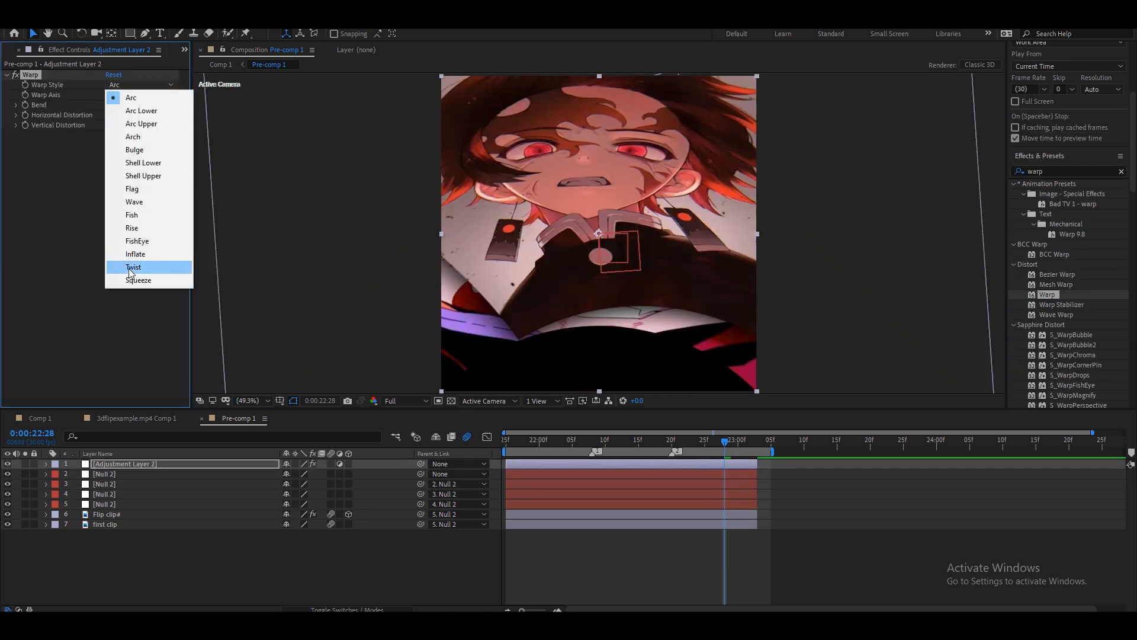
click(138, 241)
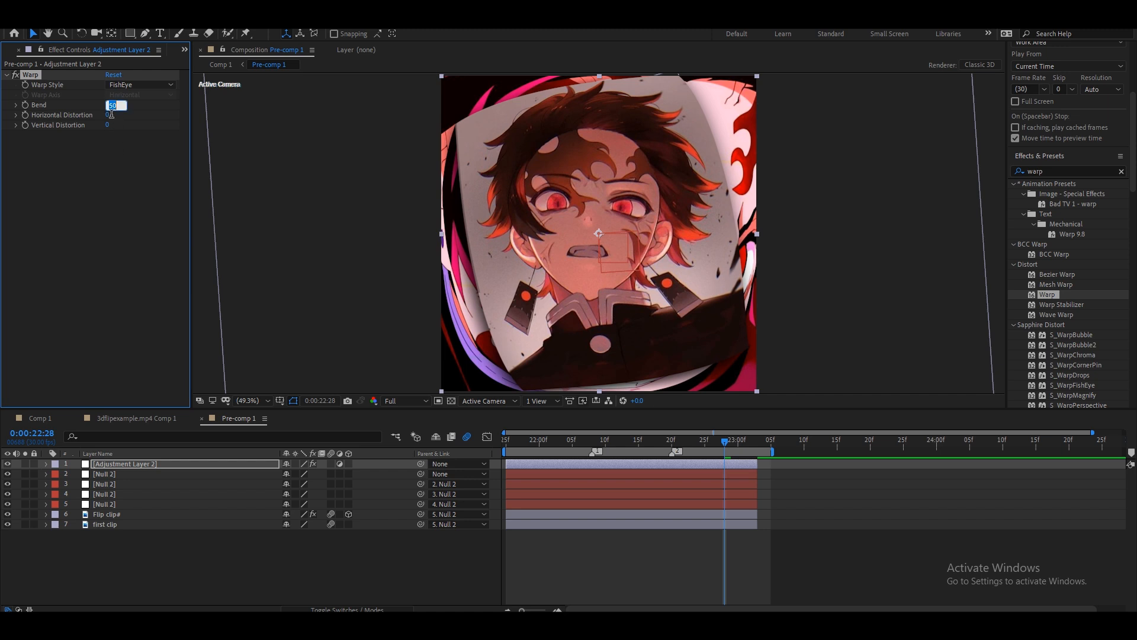
text(0)
key(Return)
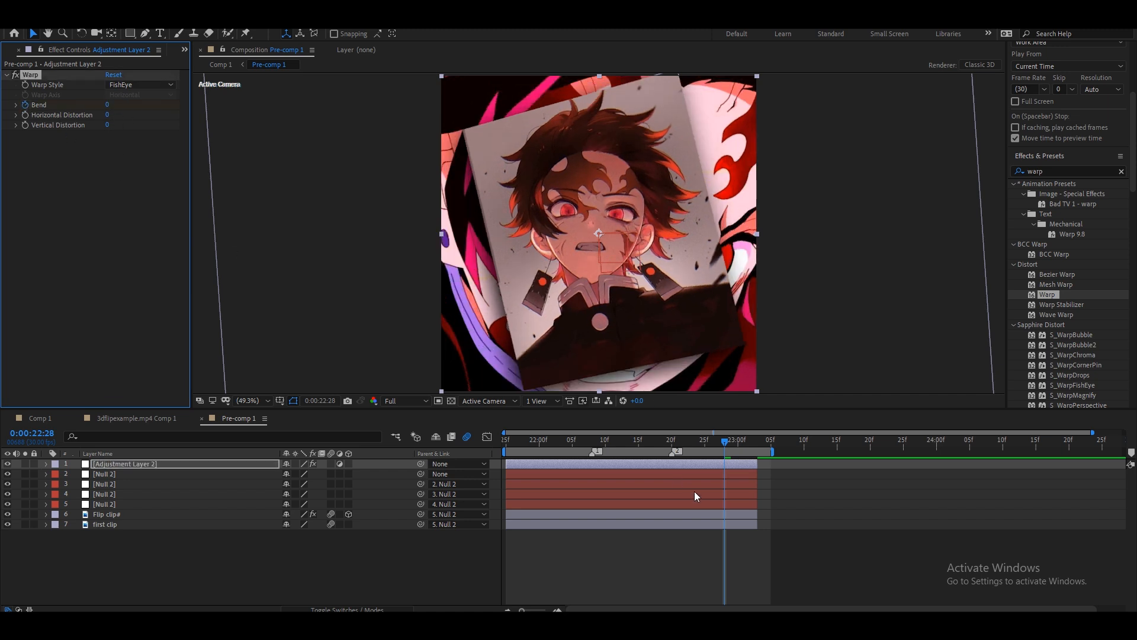
key(u)
key(j)
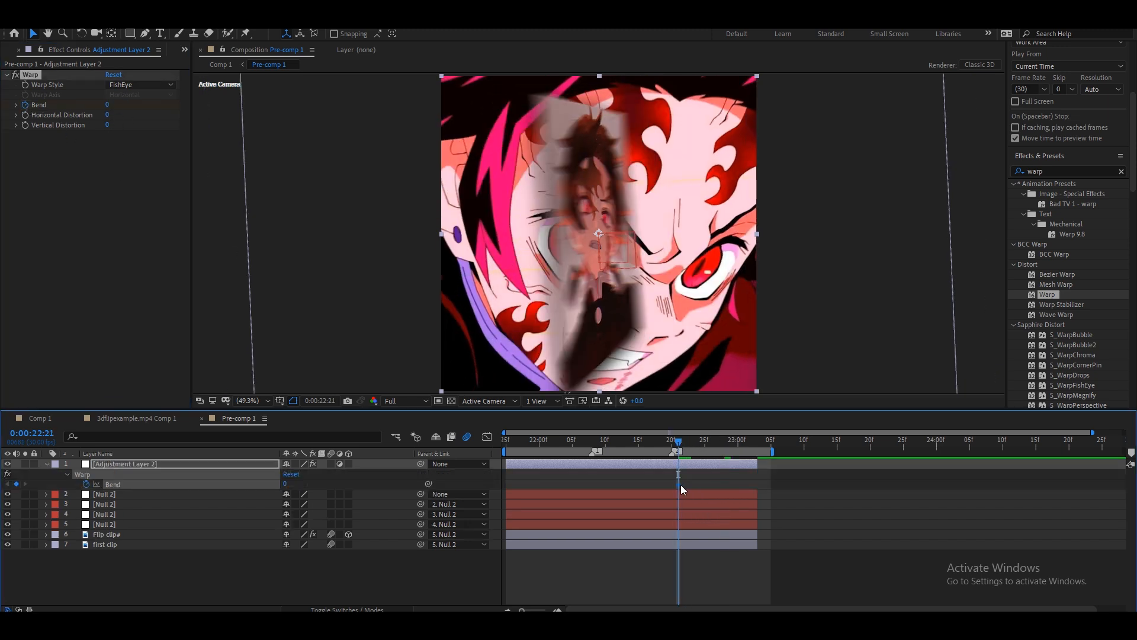
Step: Set the Warp's Bend to 35 at 0:00:22:21
drag(285, 484, 312, 488)
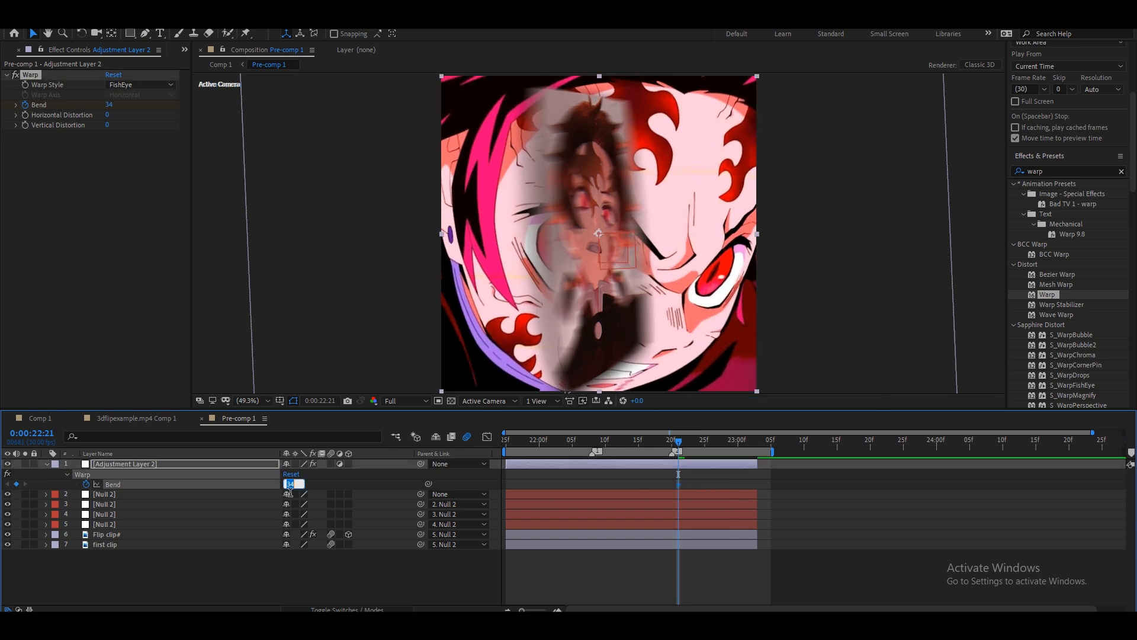
text(35)
click(506, 482)
Step: Set the Warp's Bend to 0 at 0:00:22:09 and to -45 at 0:00:23:03
drag(612, 441, 598, 442)
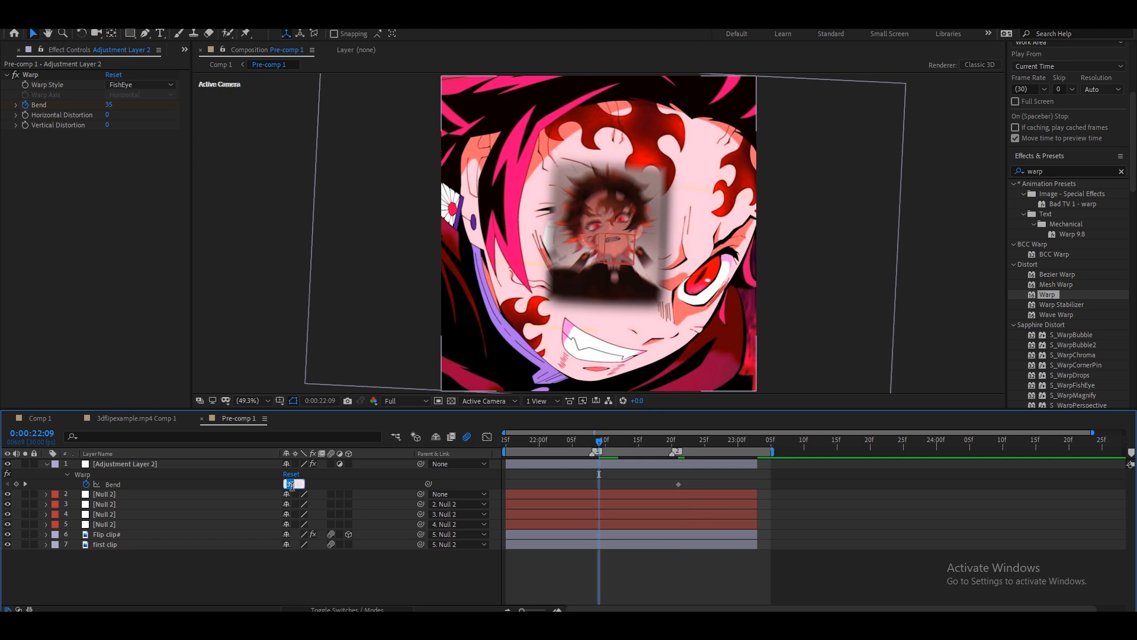
key(Return)
drag(719, 445, 745, 454)
drag(286, 484, 289, 493)
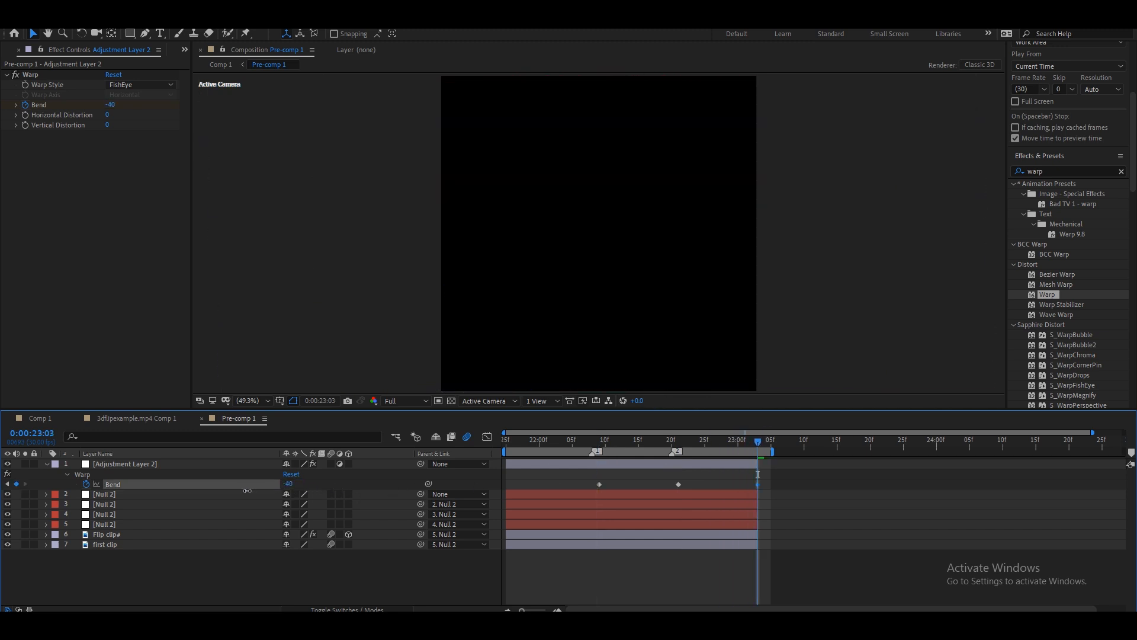
Step: Apply Easy Ease to the three Bend keyframes and preview the transition from 0:00:21:25
click(382, 486)
drag(576, 443, 505, 447)
key(space)
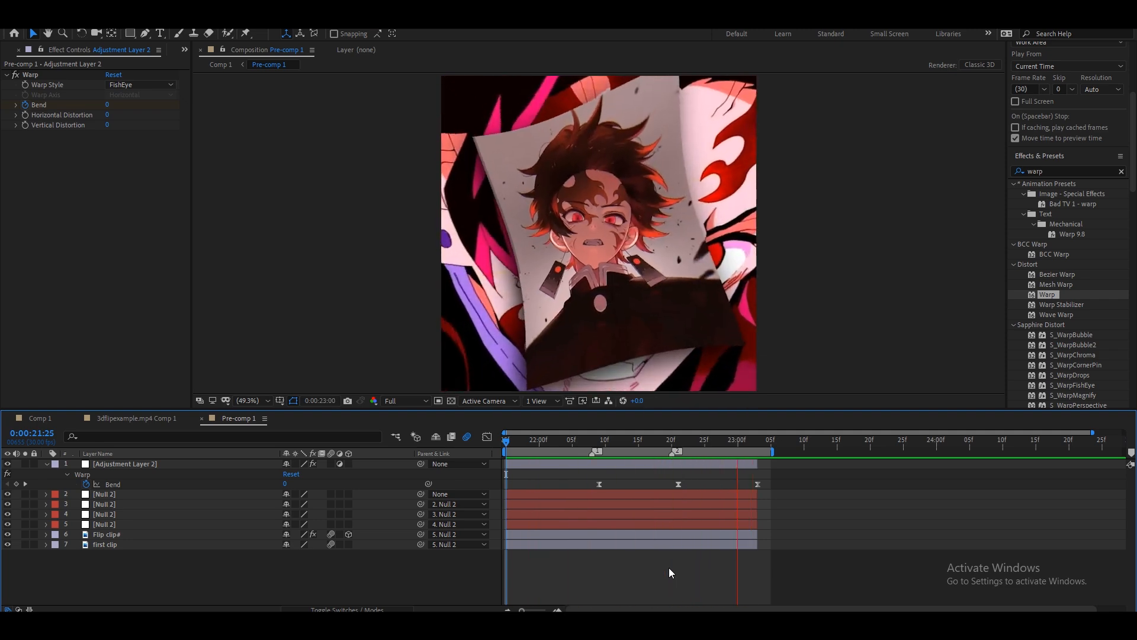
key(space)
Step: Animate the topmost null's Scale from 100% at 0:00:22:24 to 24% at 0:00:23:03
click(751, 501)
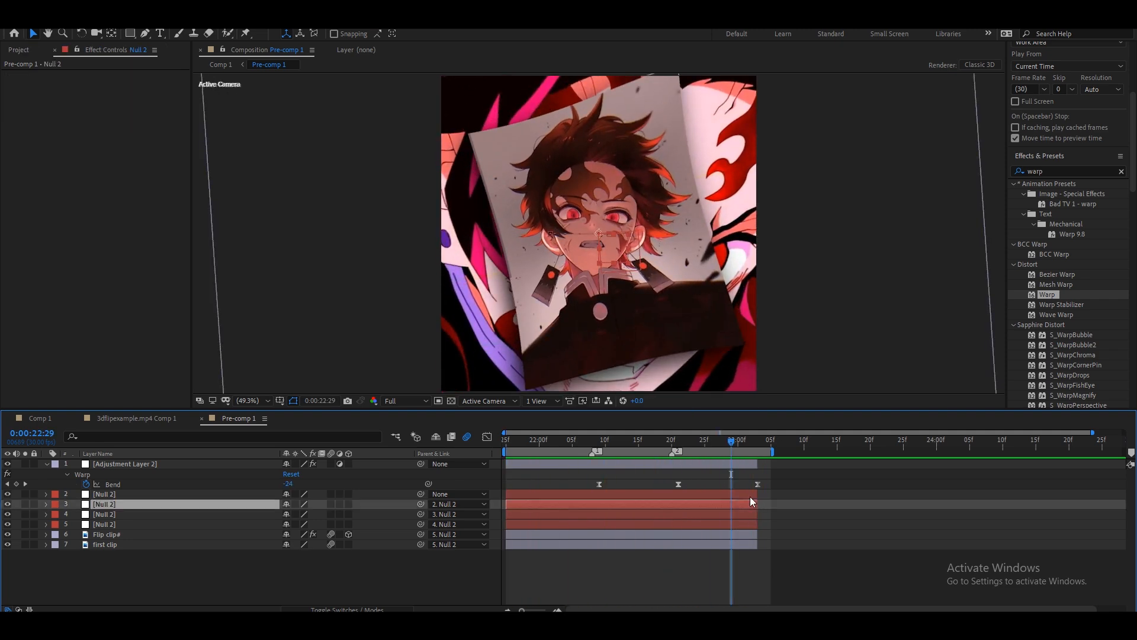
key(u)
key(u)
click(743, 495)
key(s)
drag(731, 443, 757, 447)
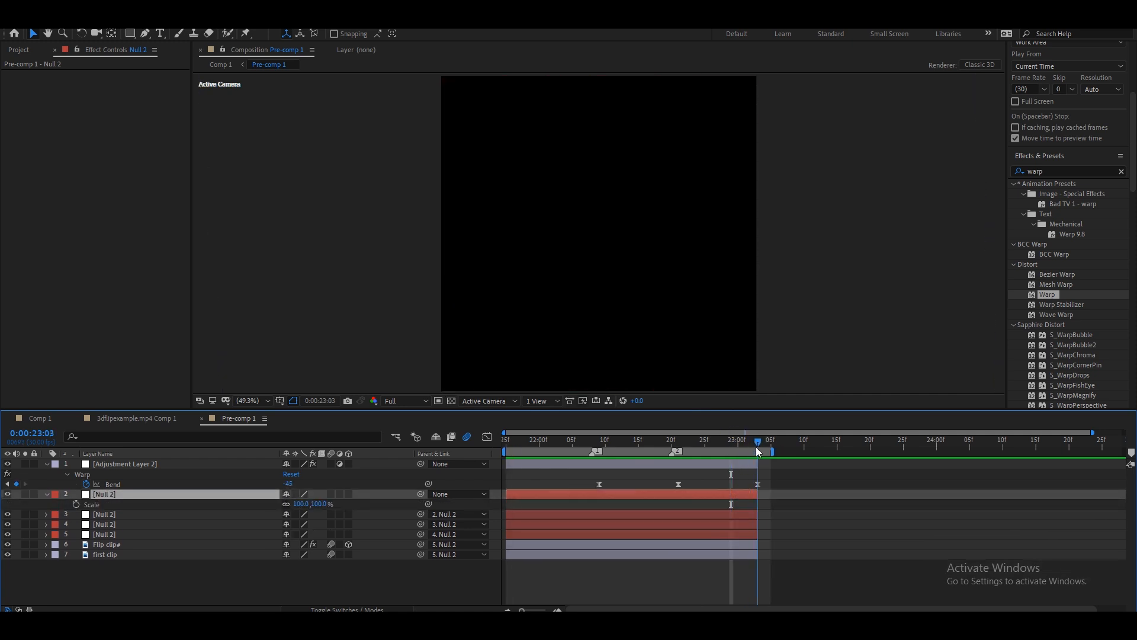
drag(680, 451, 700, 449)
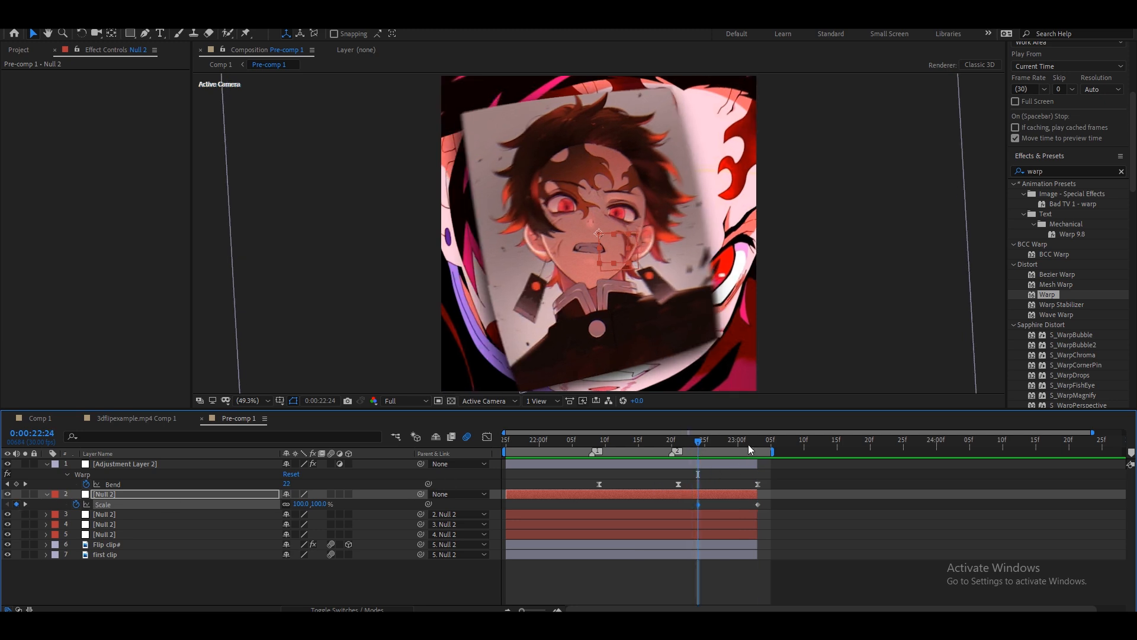
click(757, 446)
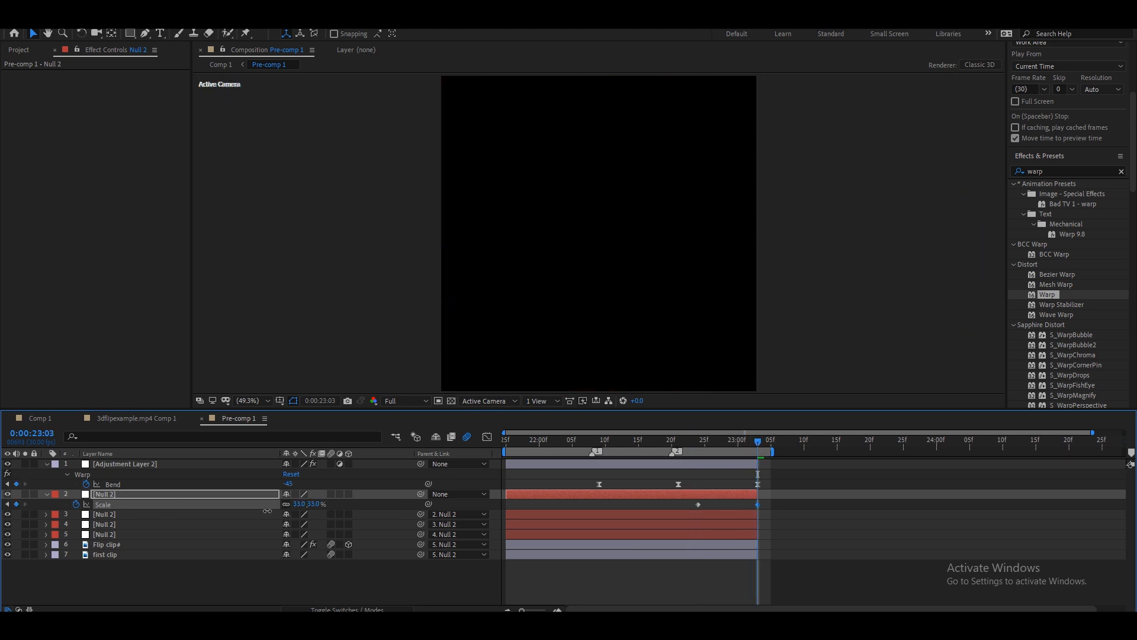
Step: Ease the topmost null's Scale keyframes and shape their value graph to start slowly and drop steeply at the end
key(shift+F3)
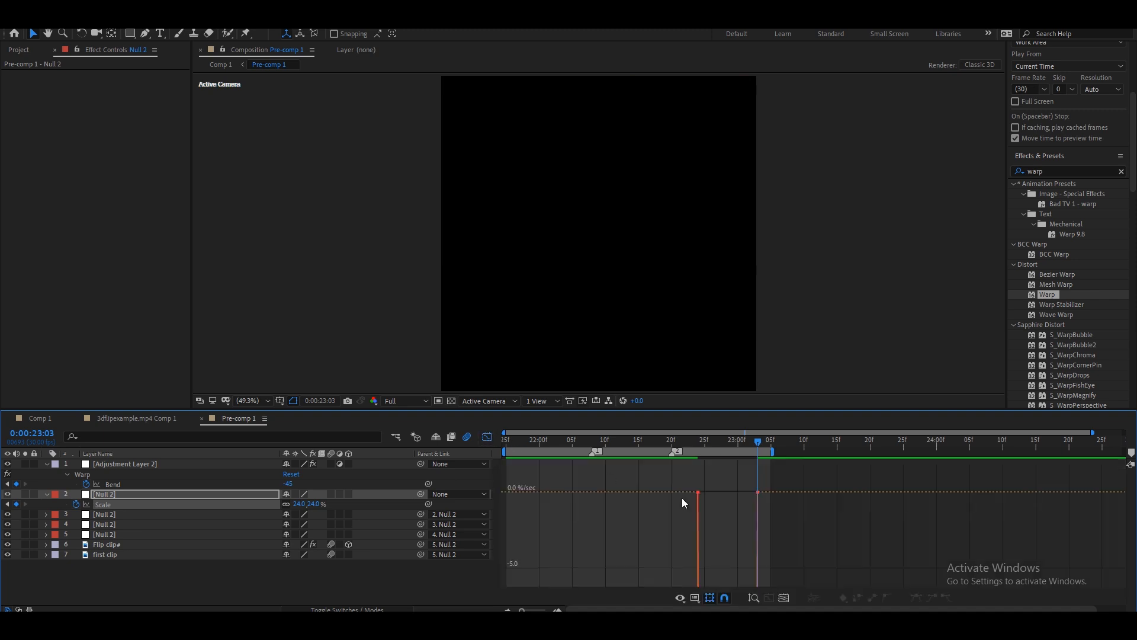
click(695, 597)
click(719, 471)
click(784, 597)
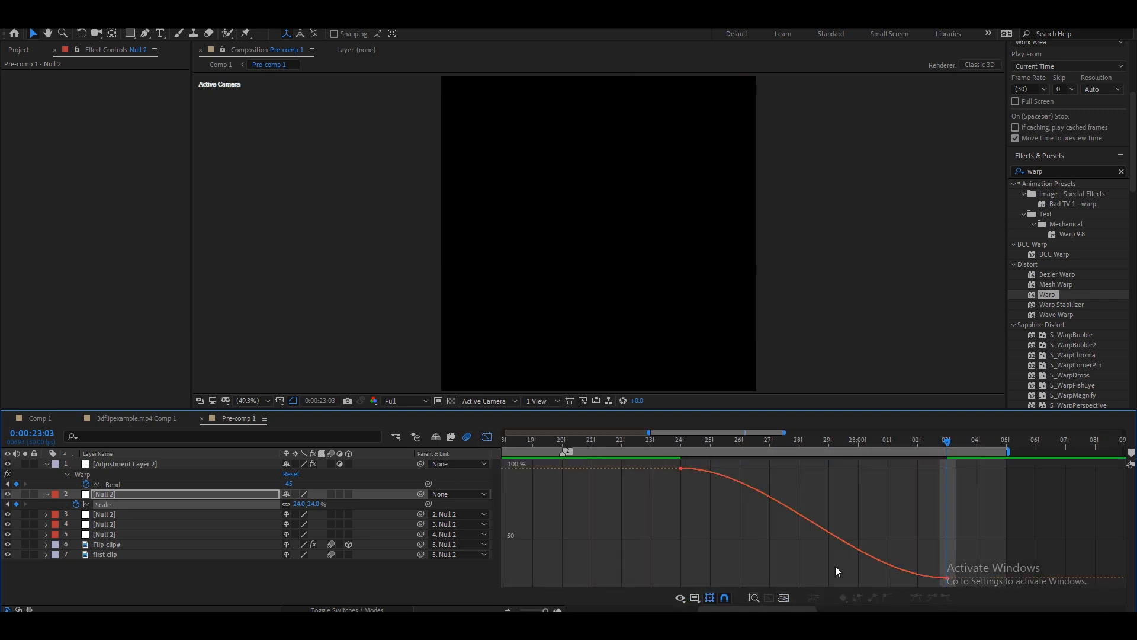
drag(862, 575, 969, 480)
drag(771, 469, 911, 469)
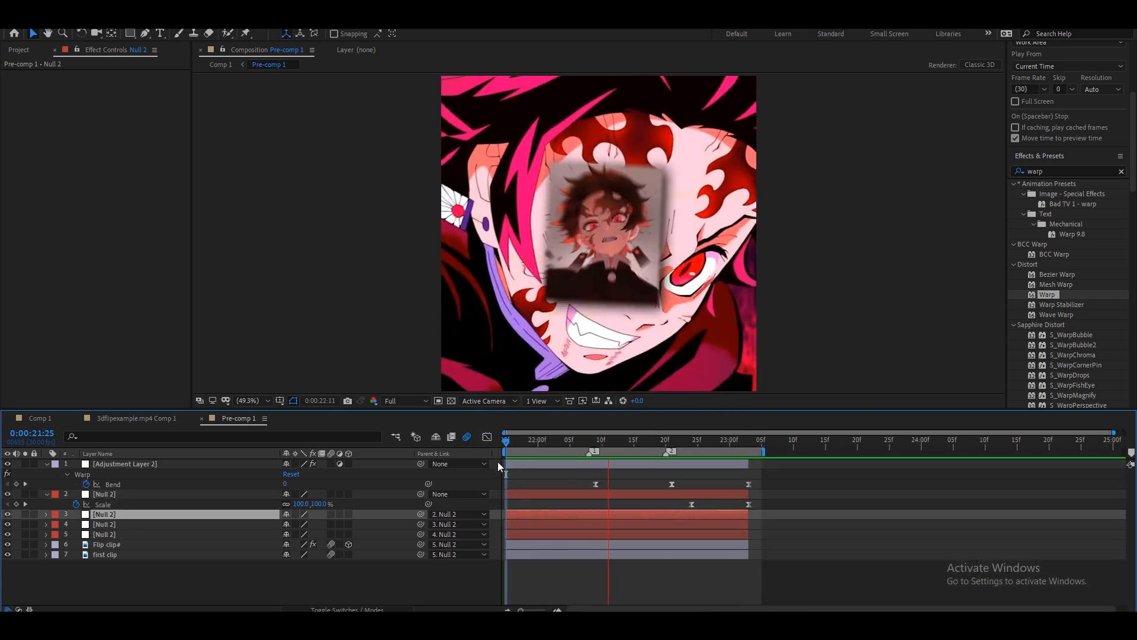
Step: Reshape the Bend value graph between 0:00:22:21 and 0:00:23:03 so it falls slowly at first and steeply into the last keyframe
drag(684, 441, 704, 451)
click(752, 485)
click(752, 485)
click(487, 436)
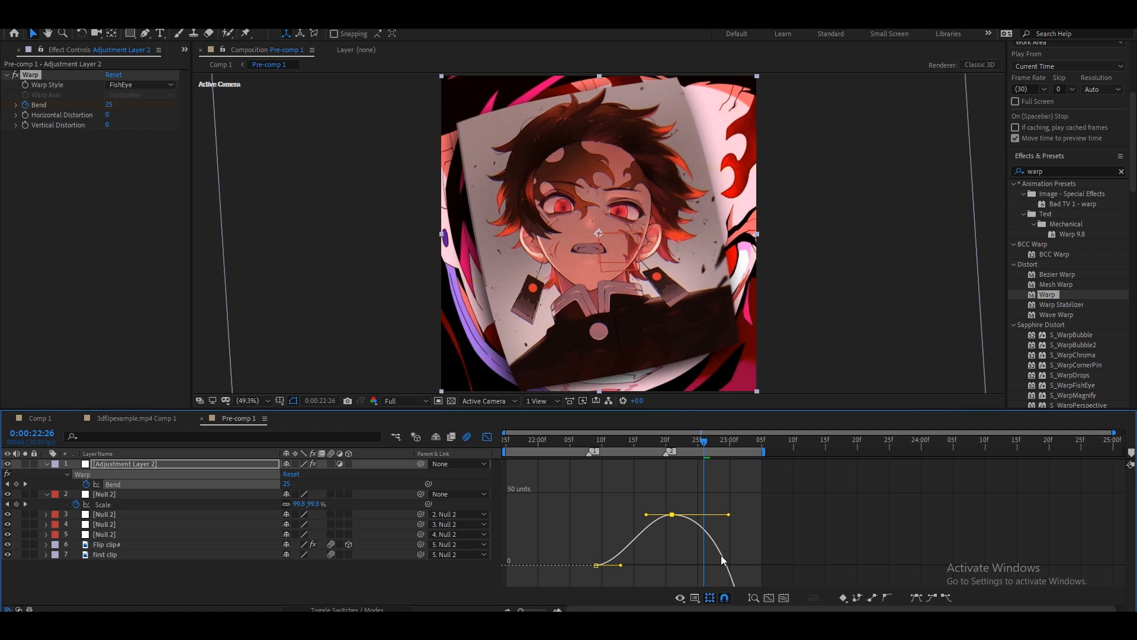
click(720, 555)
click(806, 543)
drag(746, 536, 750, 535)
click(766, 598)
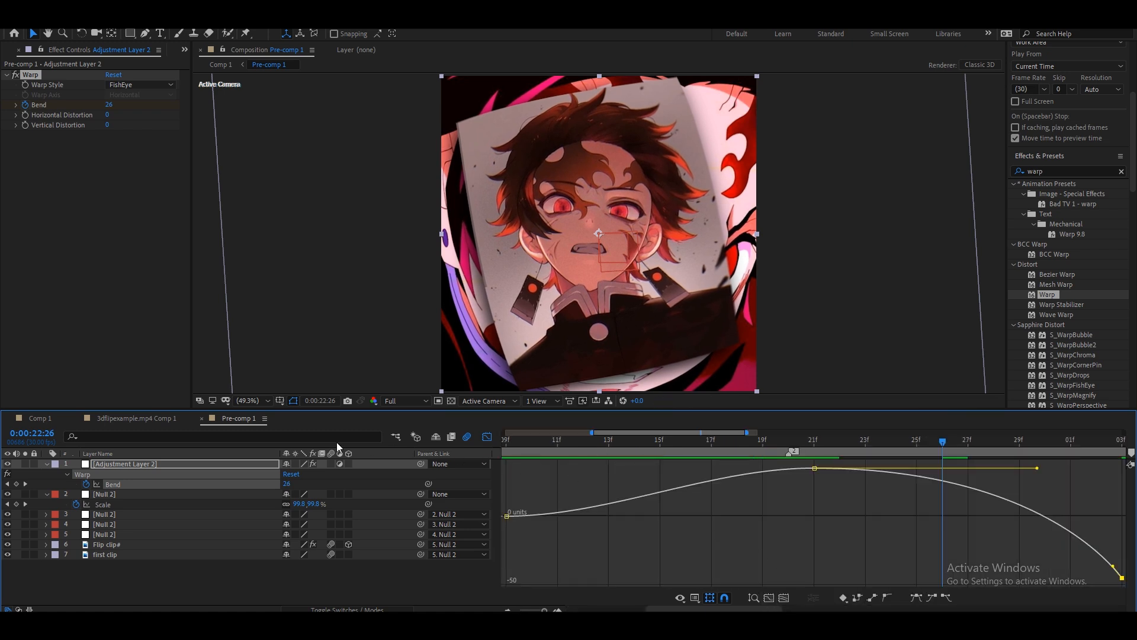
click(486, 437)
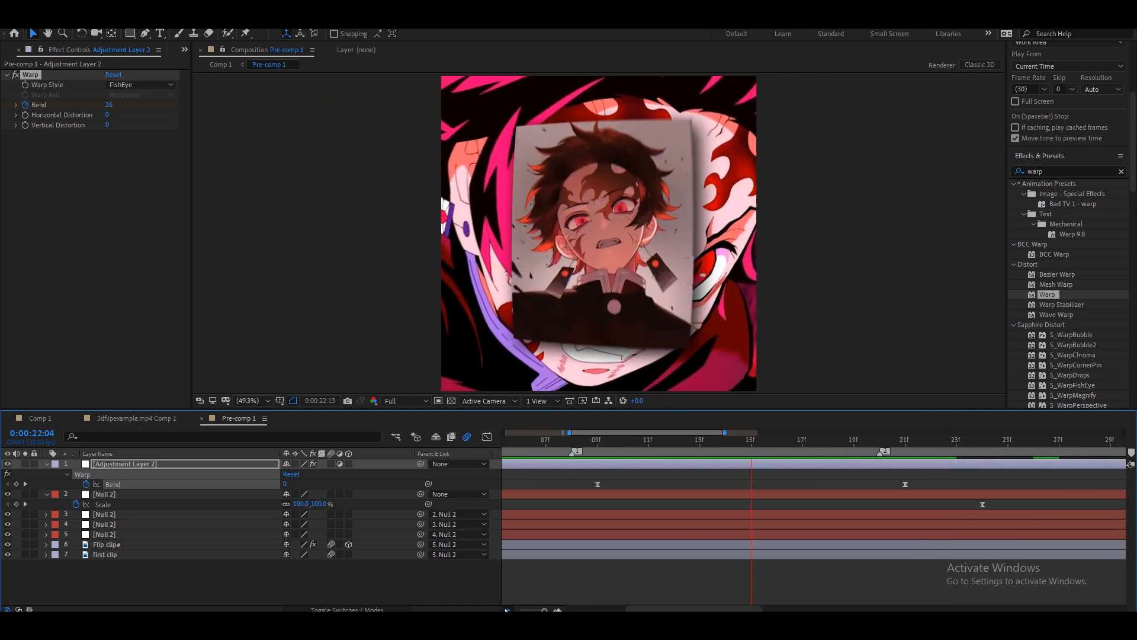